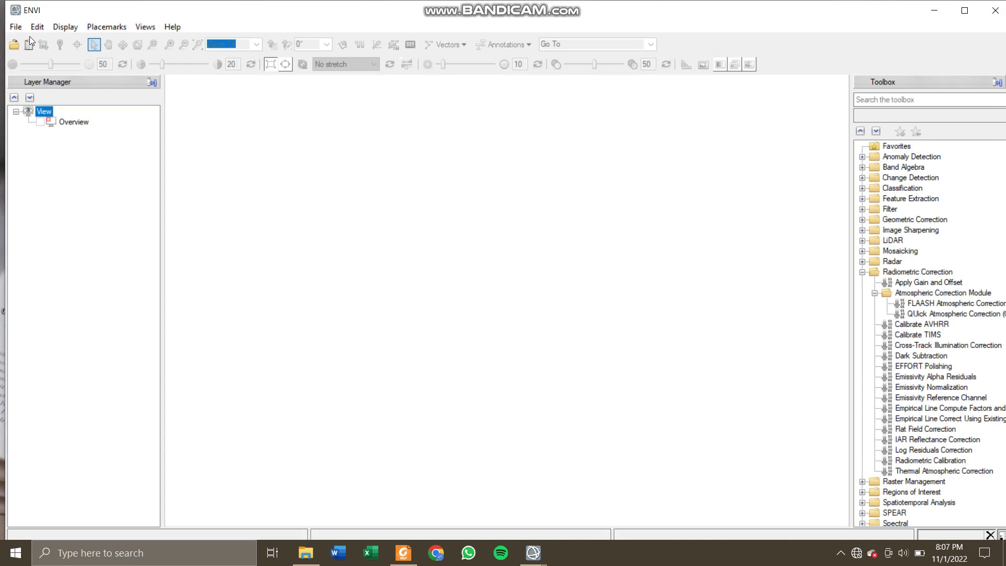
- Open the Landsat 8 metadata file LC08_L1TP_124062_20150914_20170404_01_T1_MTL
click(20, 46)
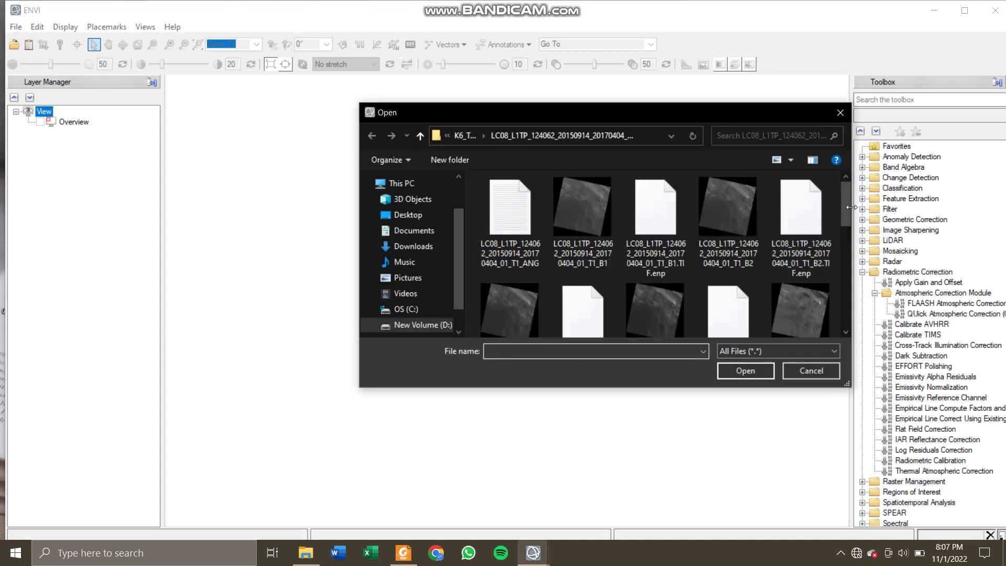
drag(847, 207, 842, 309)
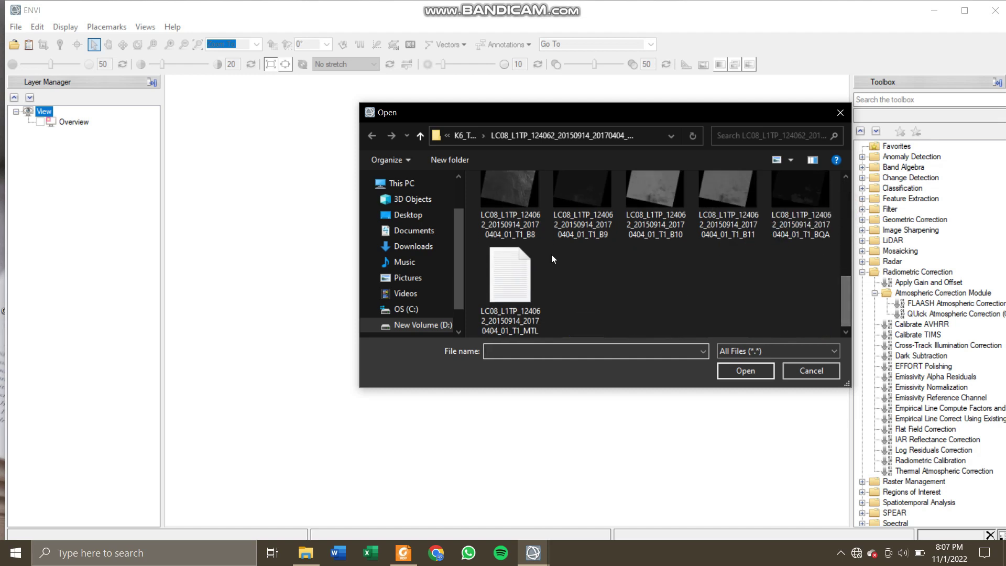
click(537, 275)
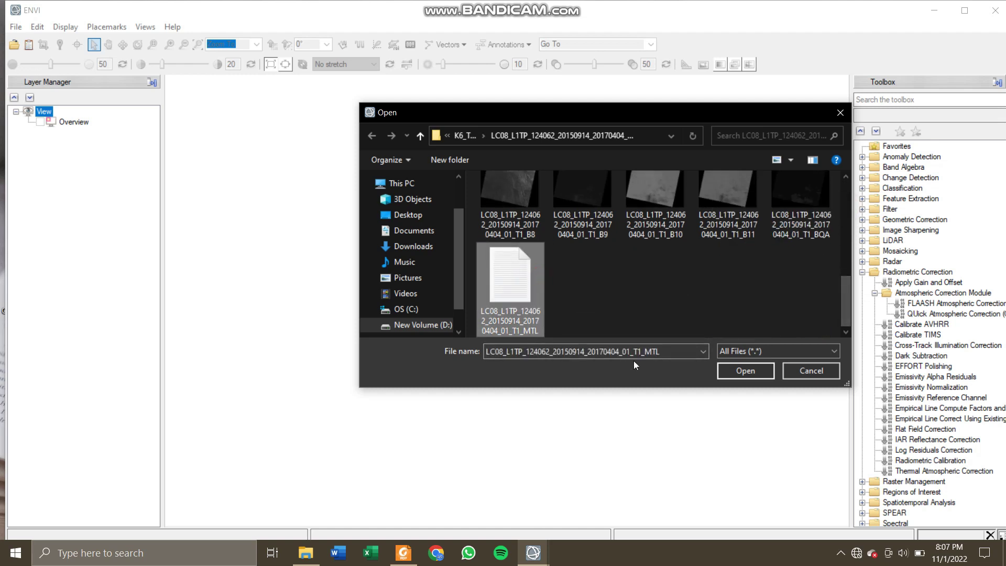
click(729, 371)
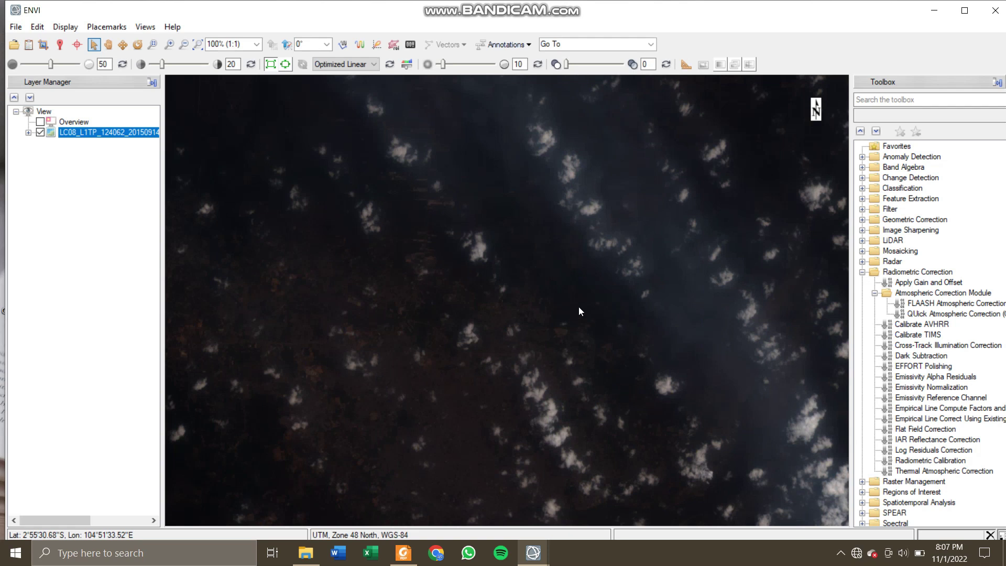
- Draw a rectangular region of interest of about 2070 by 2150 pixels around the bright smoke source in the scene's northeast
scroll(579, 307, down, 3)
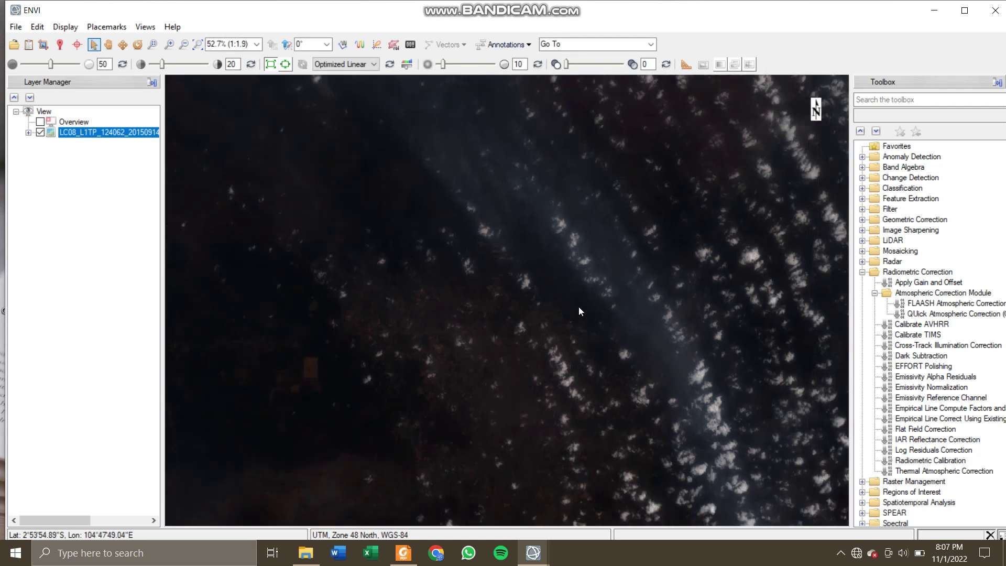
scroll(579, 310, down, 5)
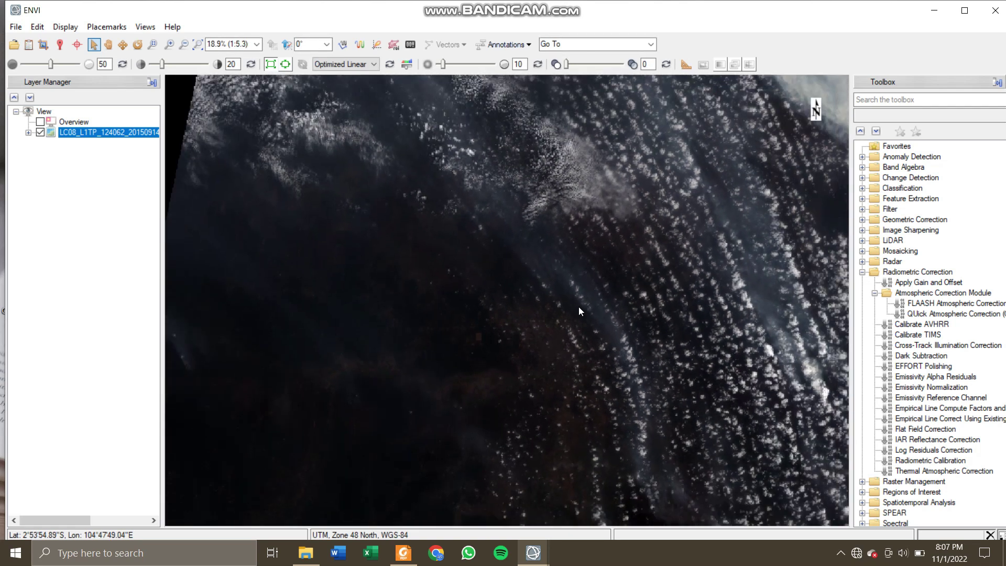
scroll(579, 311, down, 3)
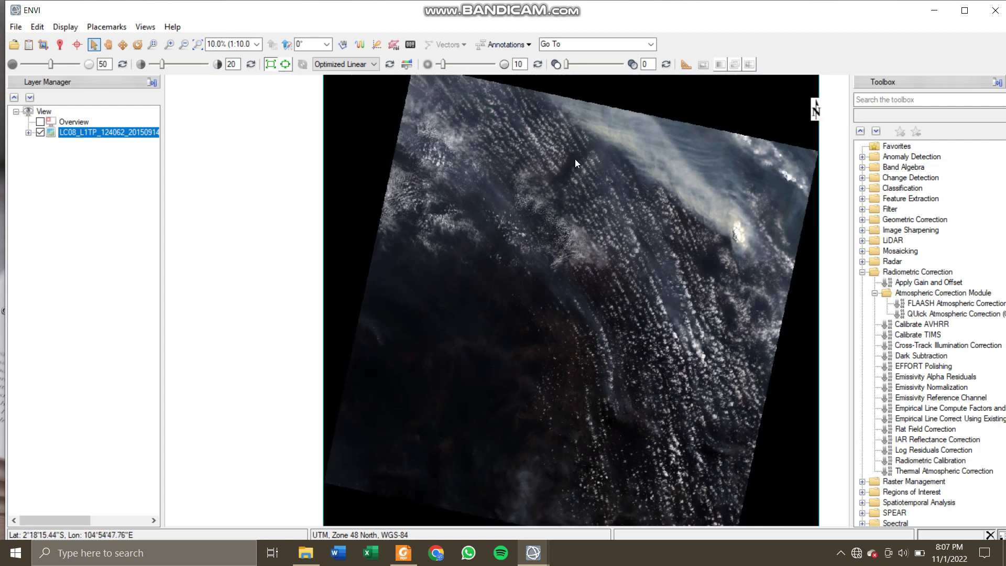
click(393, 46)
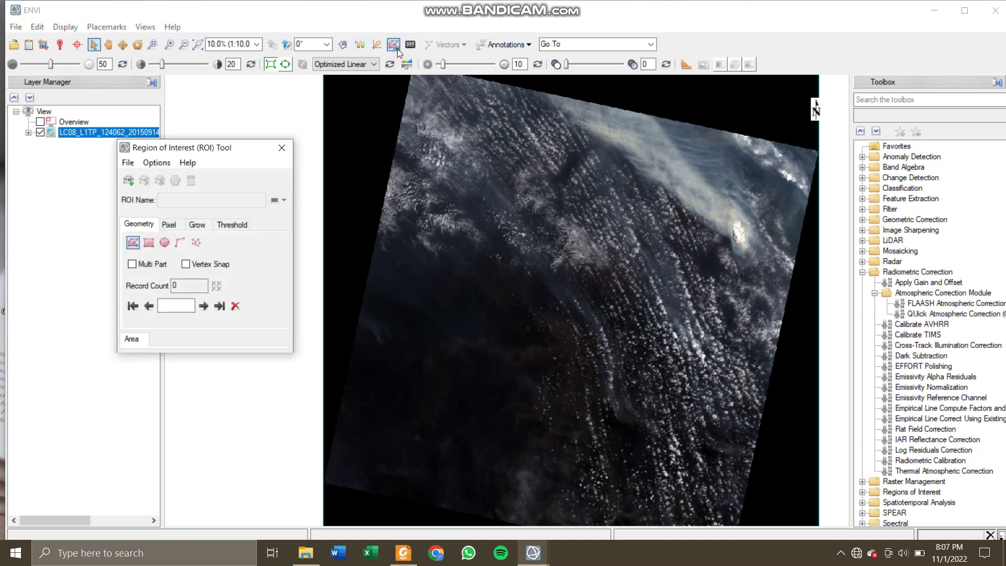
click(148, 248)
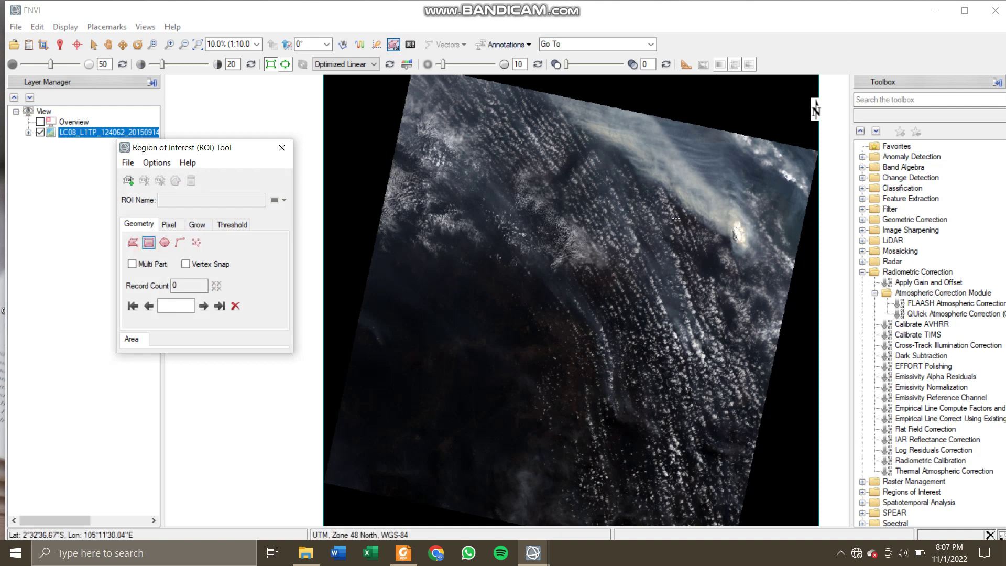
drag(660, 167, 784, 300)
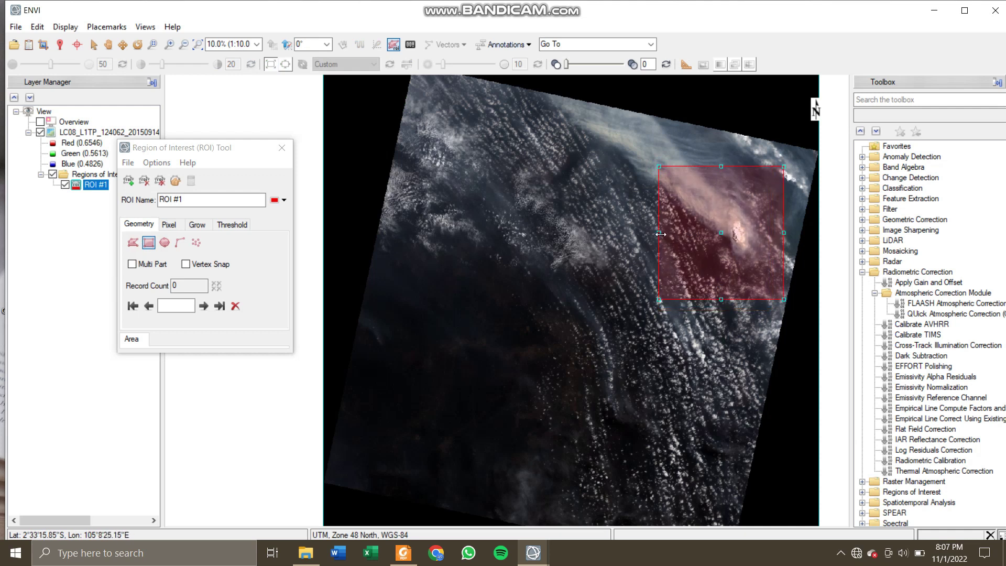
drag(661, 234, 649, 235)
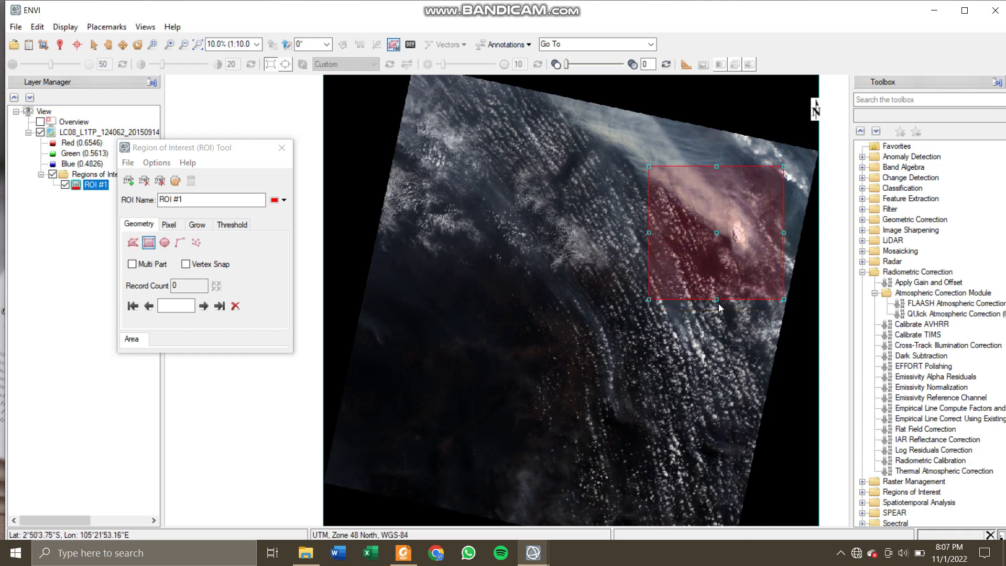
drag(719, 302, 718, 309)
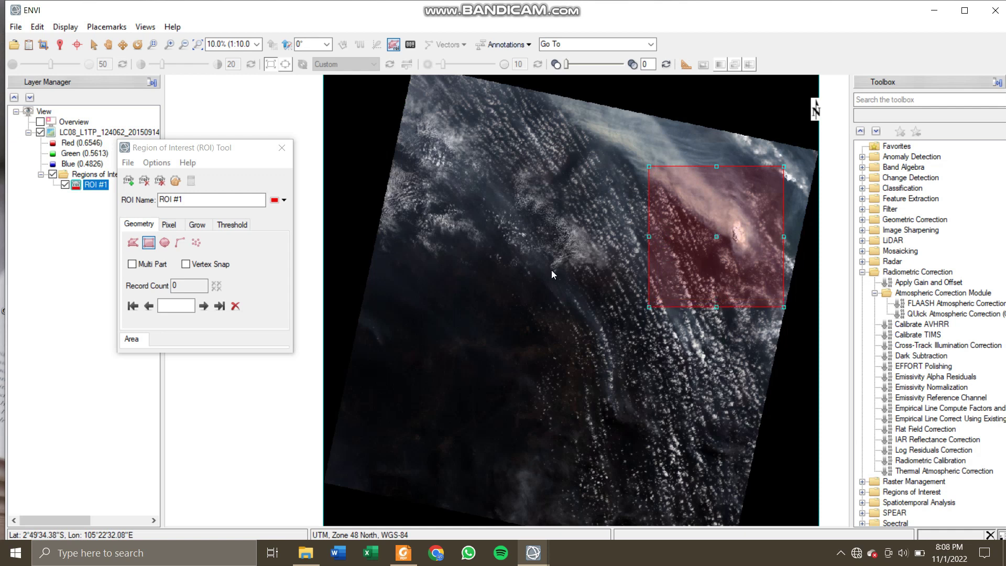
click(277, 151)
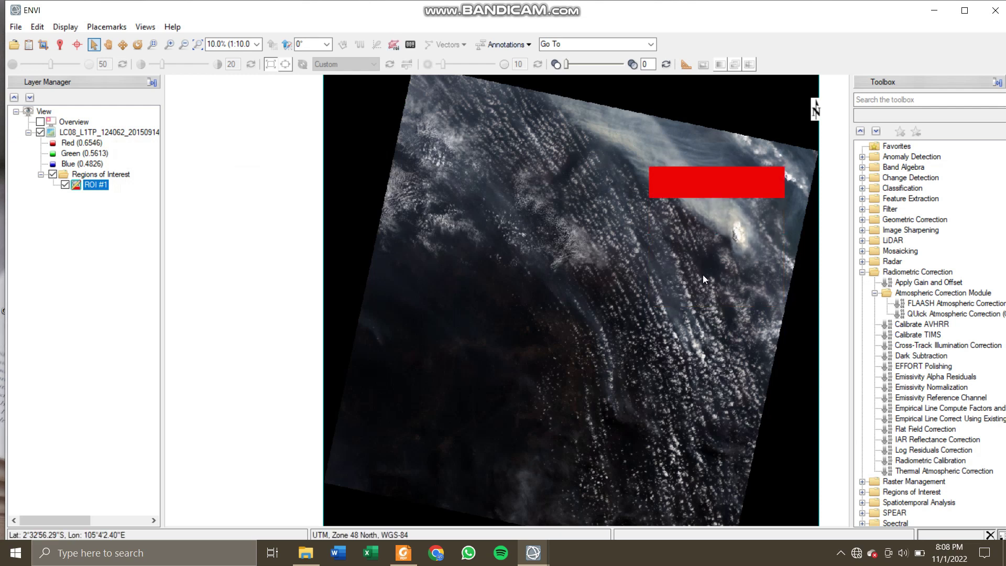
- Start Radiometric Calibration and select the MTL_Thermal dataset as its input
click(910, 460)
double_click(910, 460)
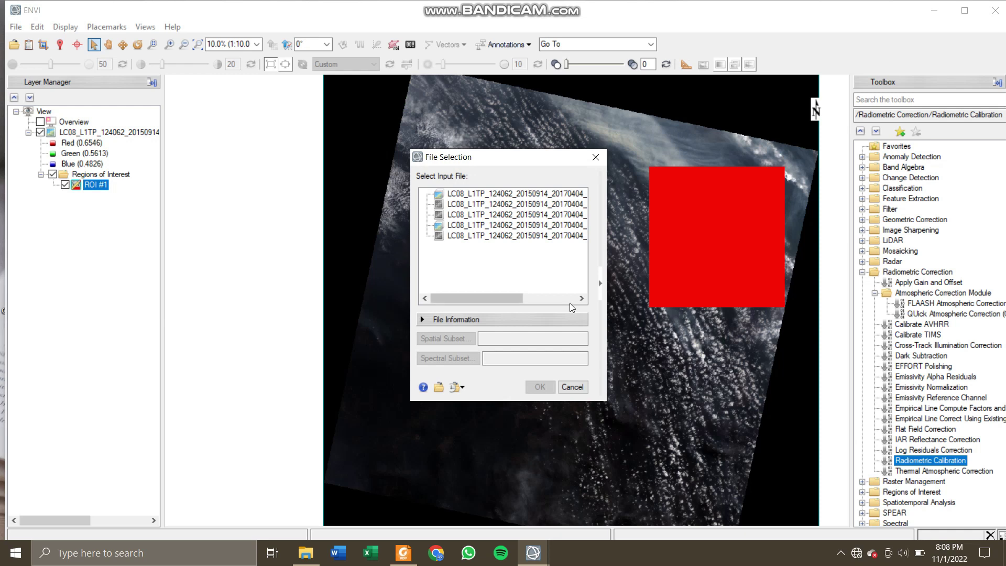
drag(519, 298, 592, 305)
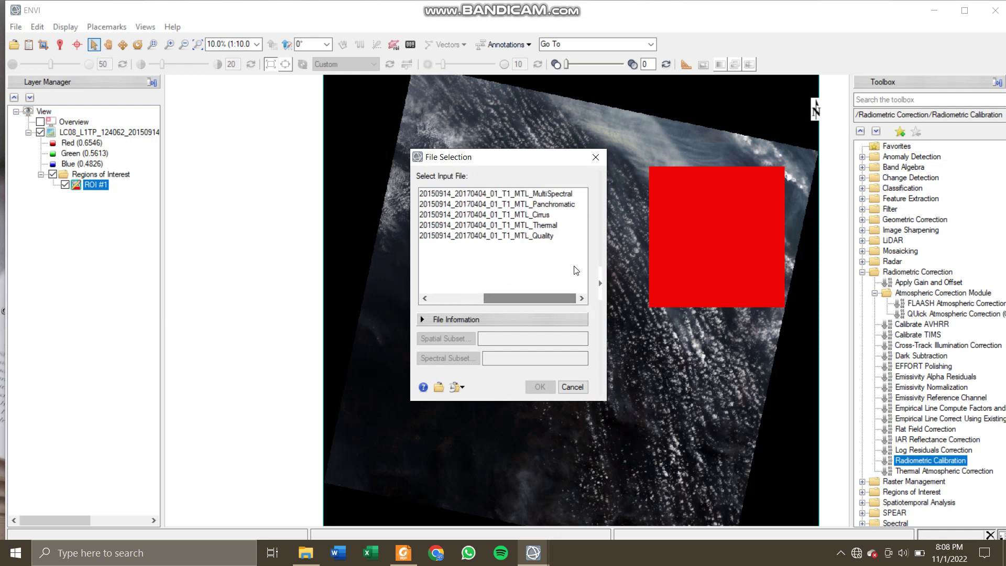
click(546, 225)
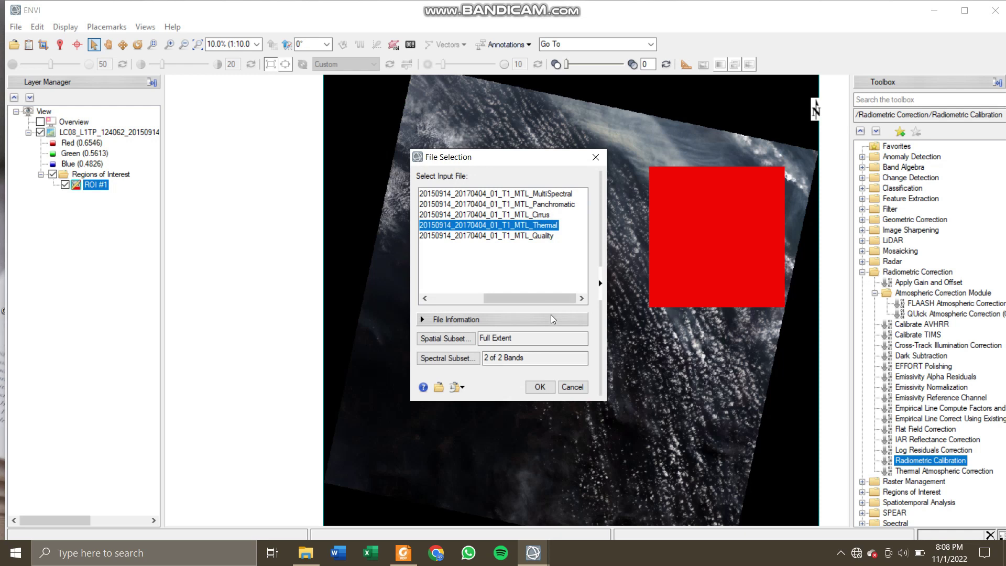
- Limit the thermal input's spatial subset to the extent of ROI #1 and accept the file selection
click(462, 341)
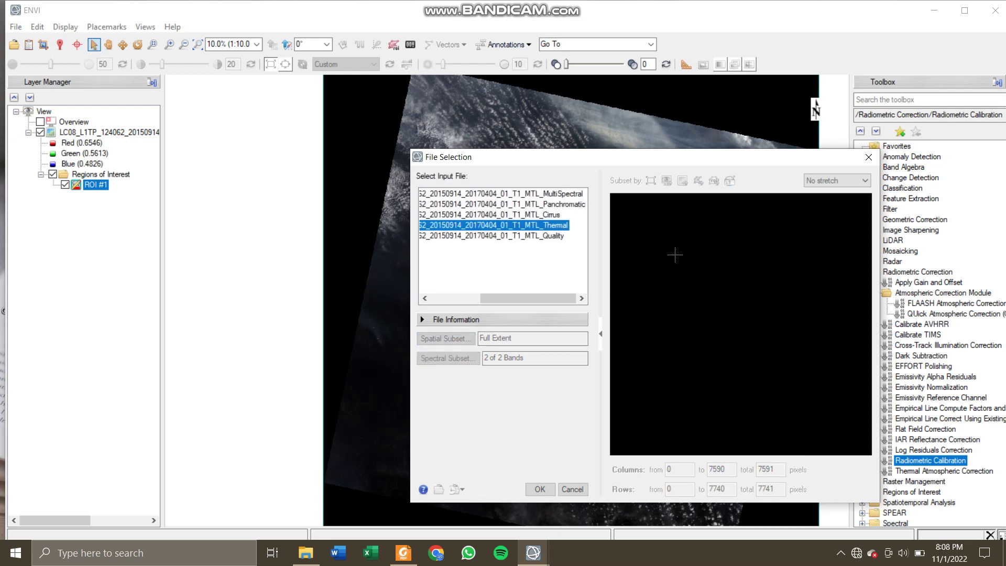
click(715, 182)
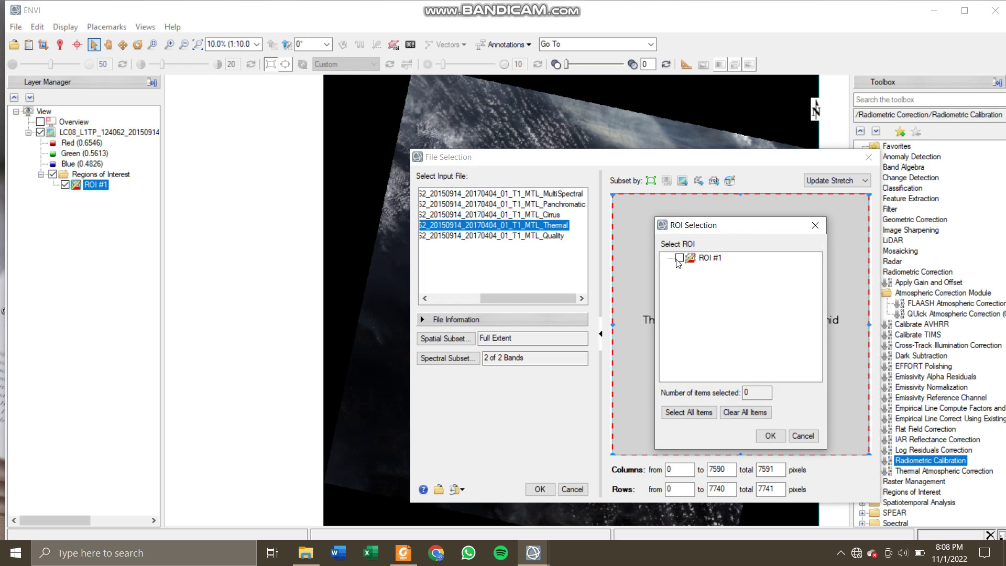
click(680, 258)
click(763, 436)
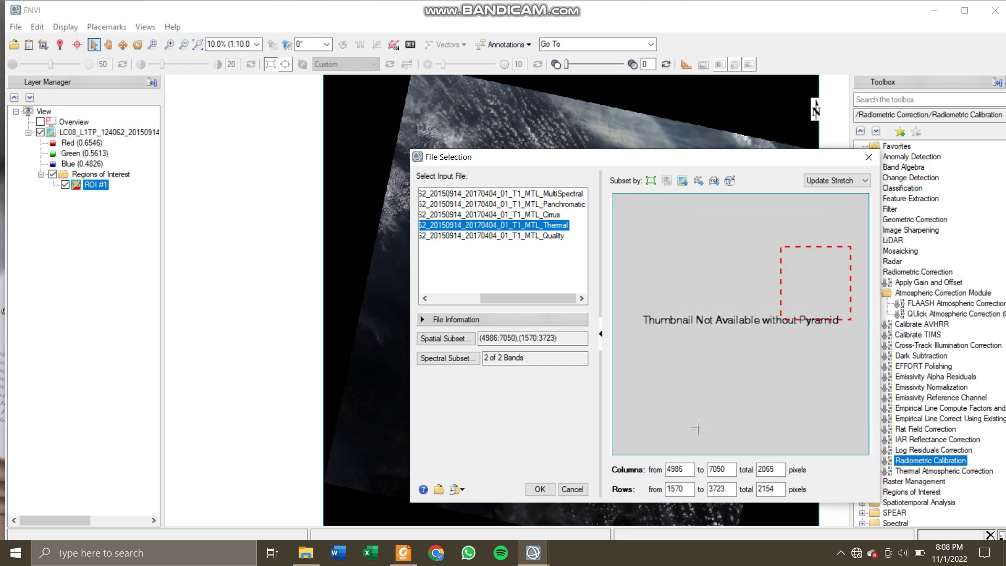
click(540, 489)
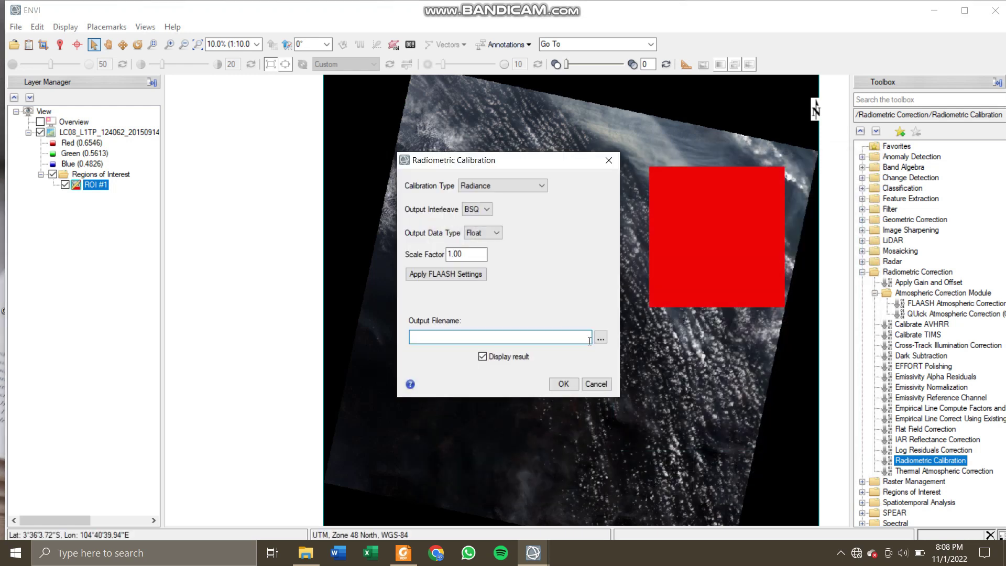
- Name the calibration output Kalibrasi_Radio in the Kalibrasi Radio folder and run the radiometric calibration
click(600, 338)
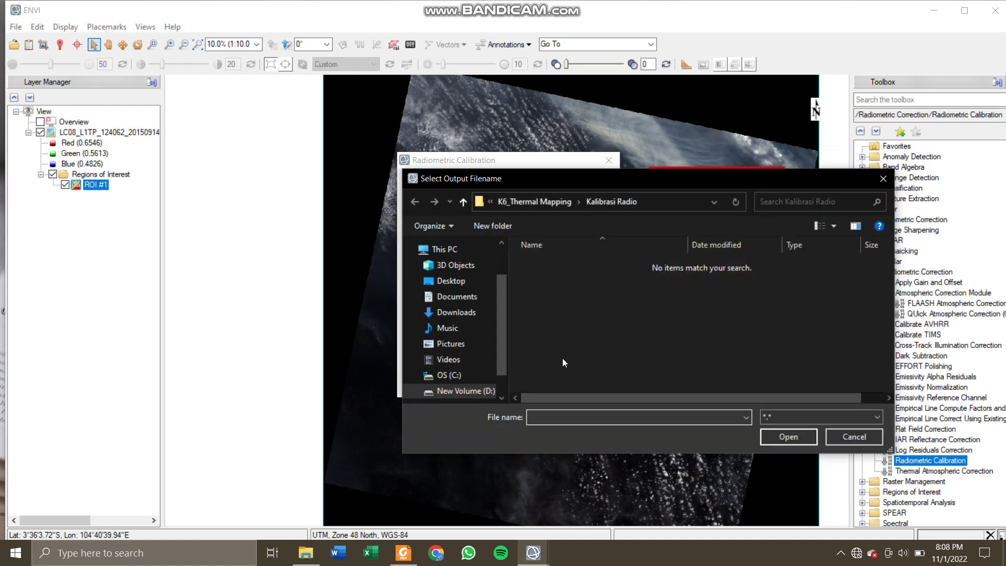
text(Kalibrasi_Radio)
key(Return)
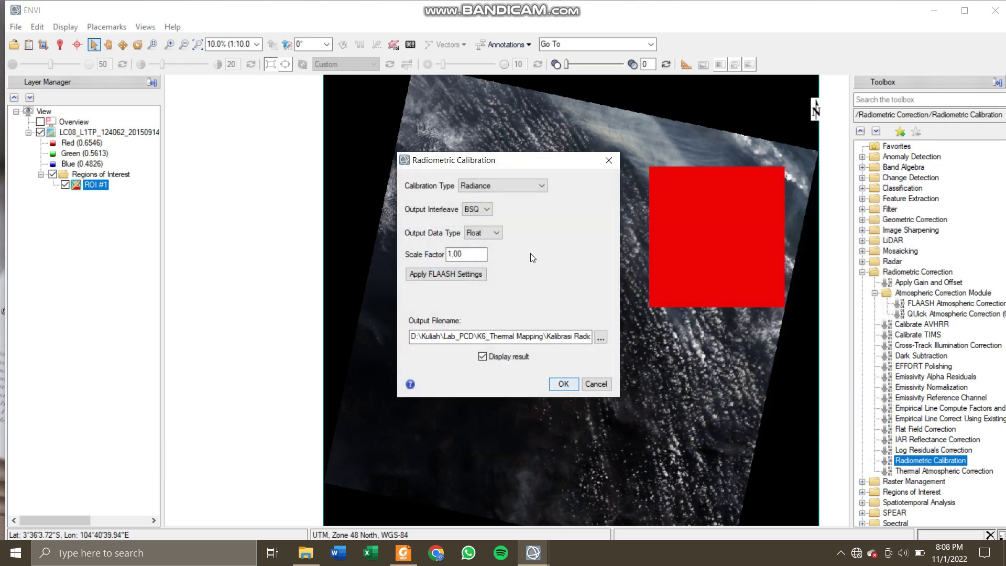
click(556, 383)
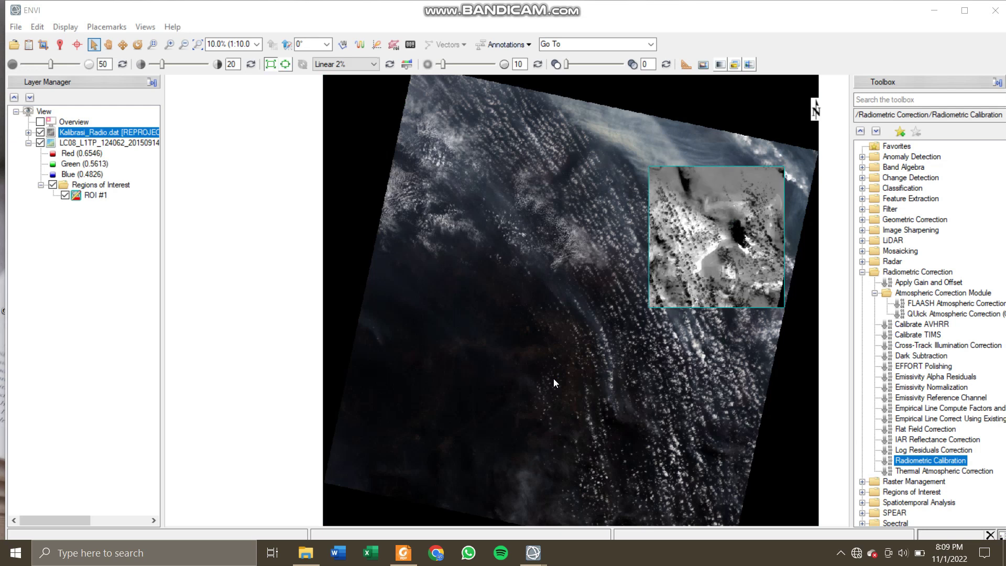
- Hide the MultiSpectral layer to show only the calibrated thermal image at a larger scale
click(42, 142)
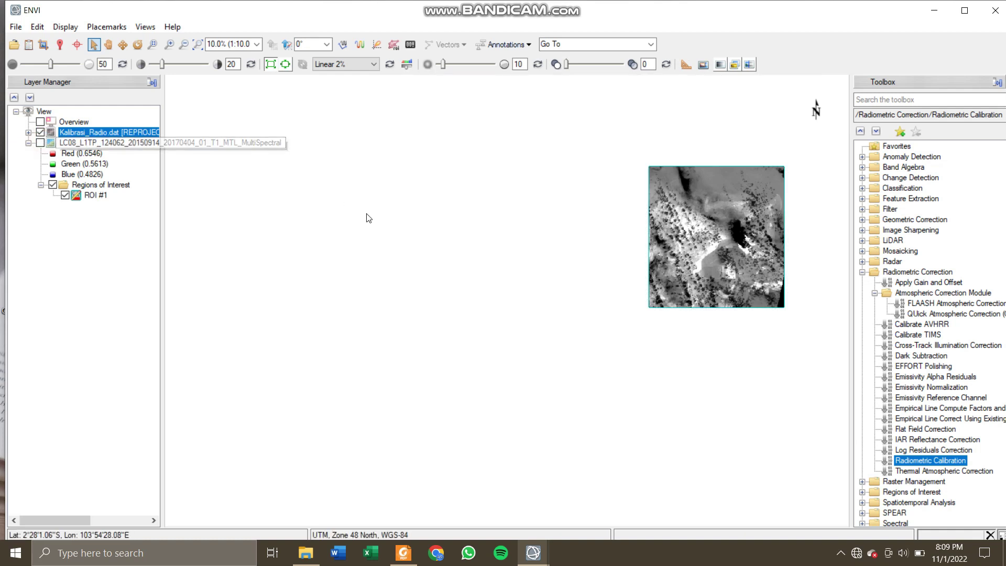
scroll(754, 196, up, 3)
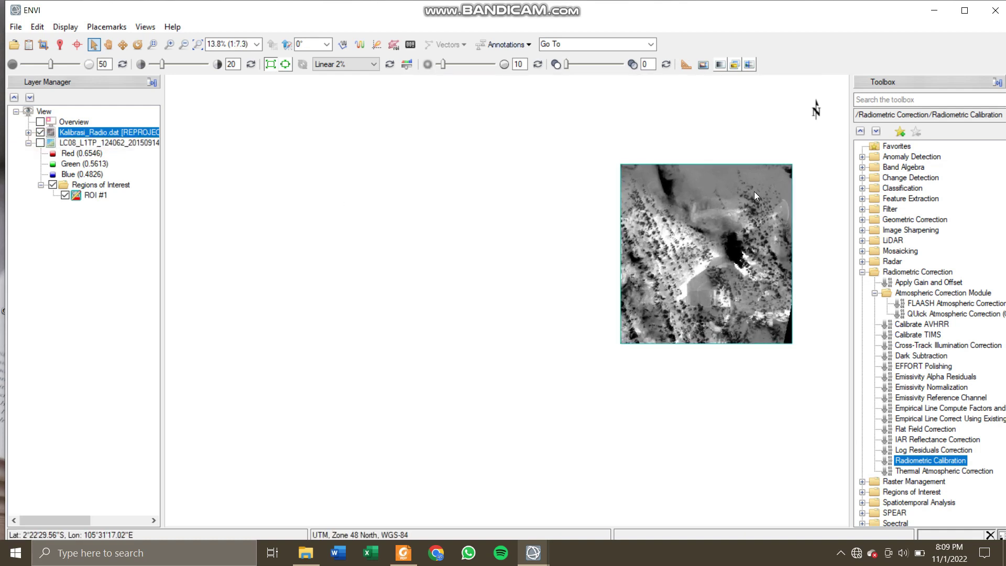
scroll(756, 196, up, 1)
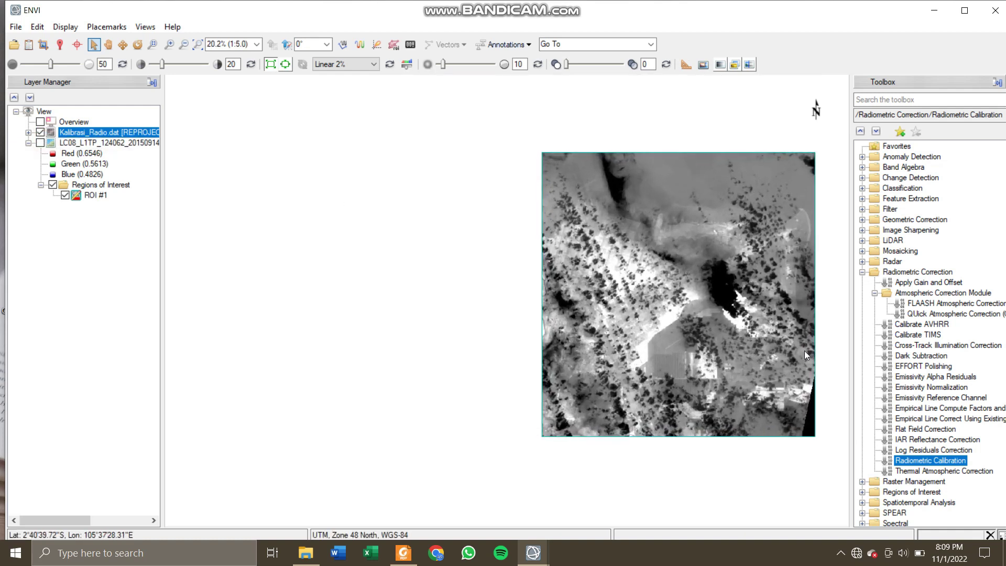
- Start Thermal Atmospheric Correction with Kalibrasi_Radio.dat as the input file
click(940, 471)
double_click(945, 475)
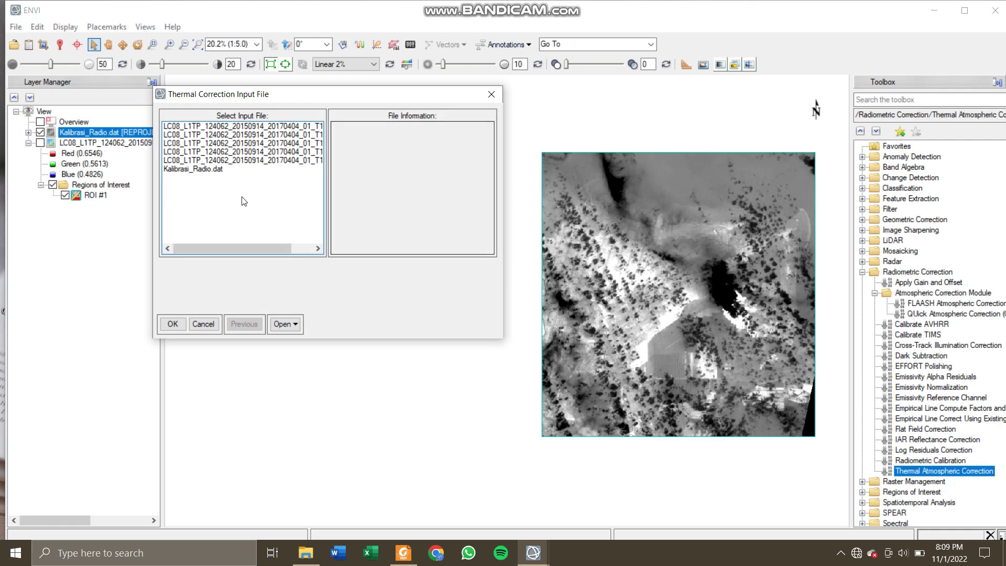
click(212, 170)
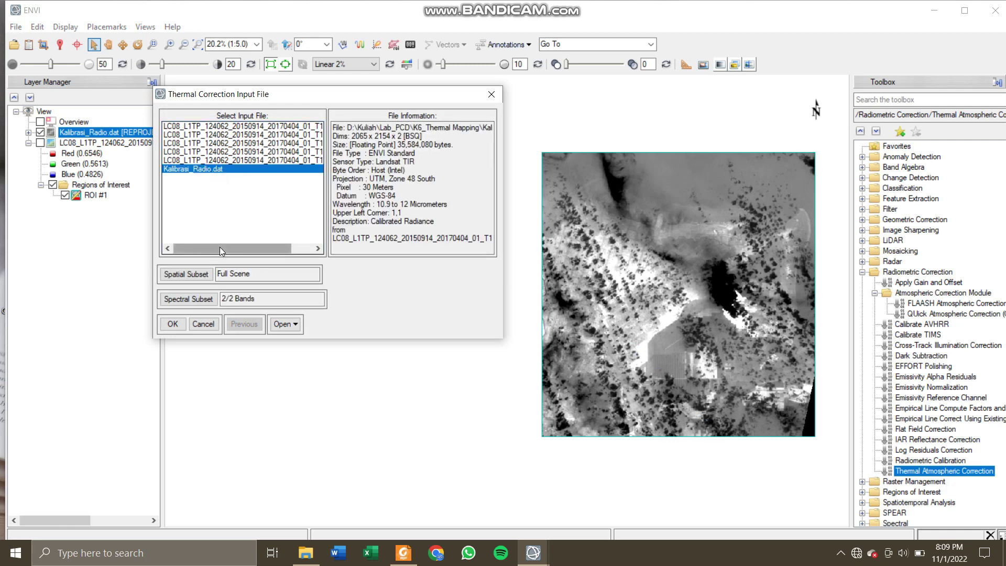
click(175, 326)
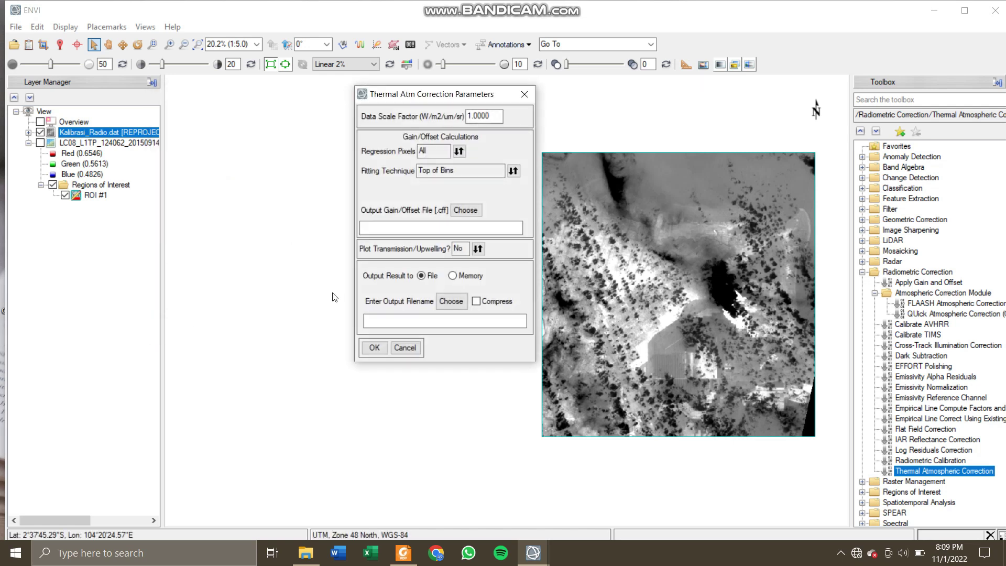
- Set the output gain/offset file to thermal_offset in the Thermal Correction folder under D:\Kuliah\Lab_PCD\K6_Thermal Mapping
click(473, 211)
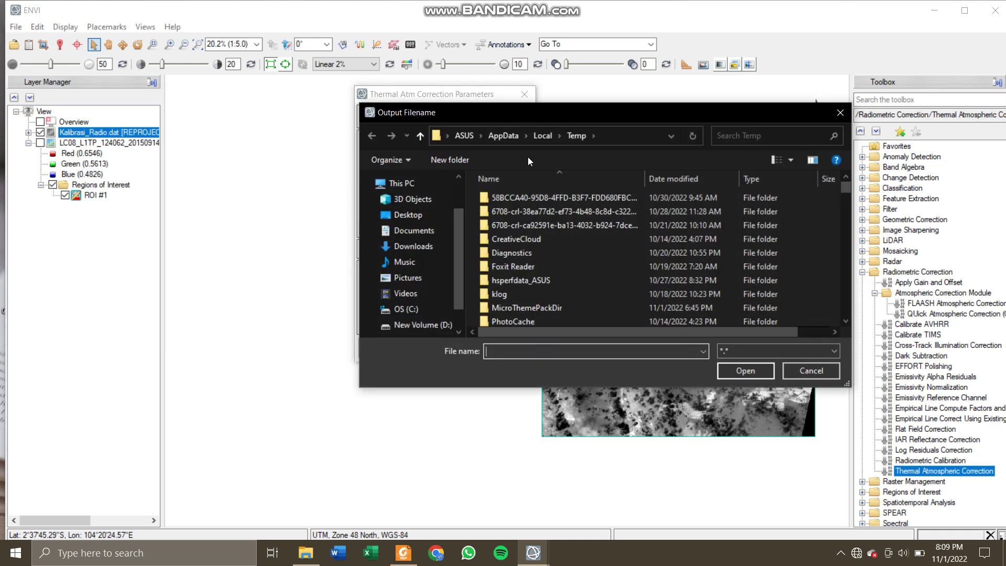
click(402, 325)
click(524, 275)
double_click(524, 276)
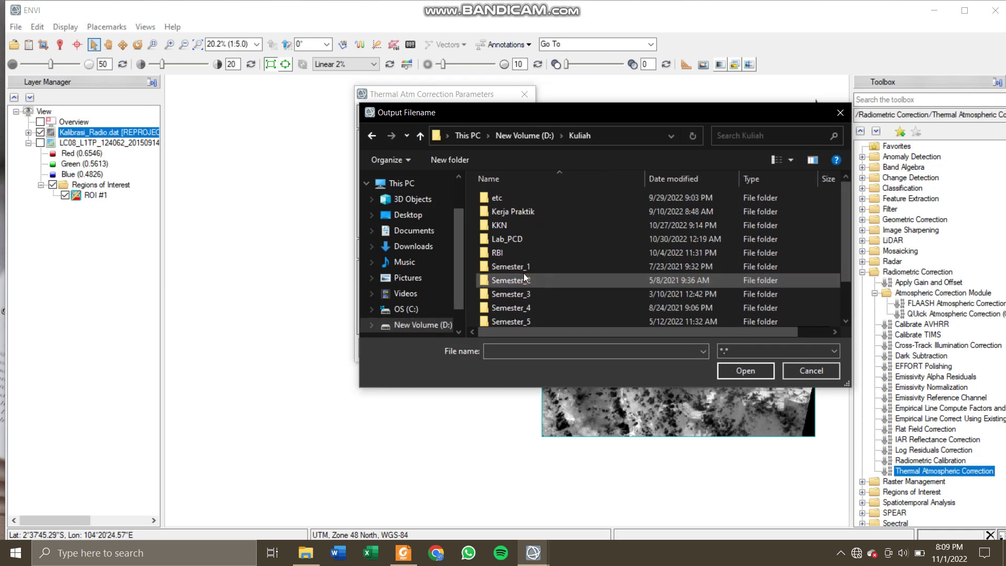
double_click(550, 239)
double_click(550, 239)
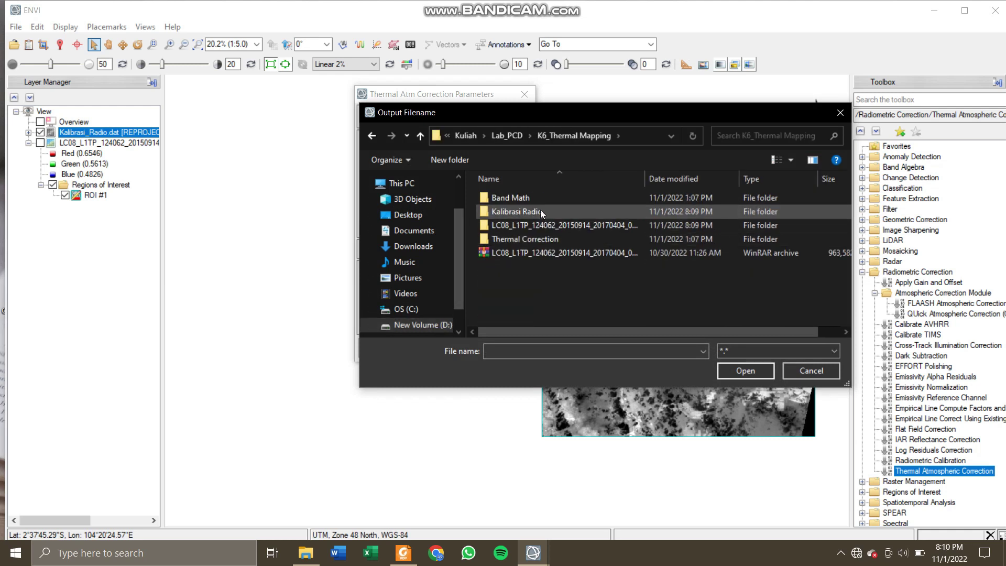
double_click(534, 238)
click(535, 352)
text(thermal_offset)
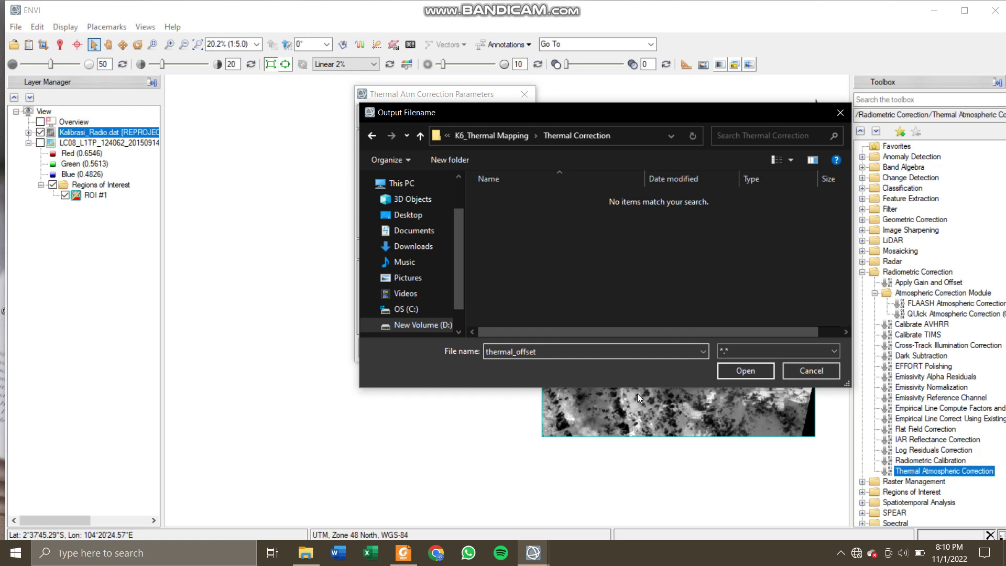
click(725, 370)
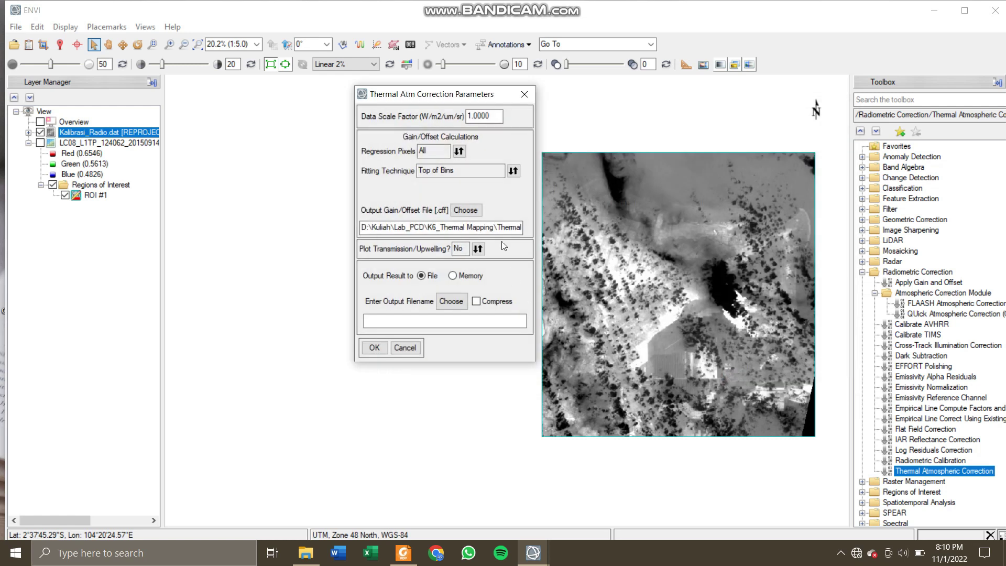
- Set the result output file to thermal_corrected in the Thermal Correction folder and run the thermal atmospheric correction
click(454, 304)
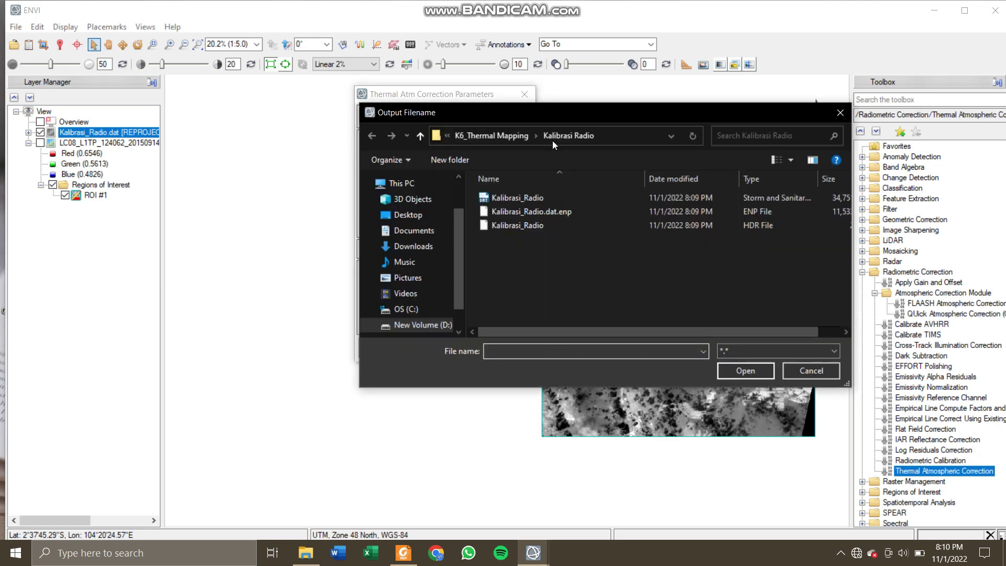
click(505, 136)
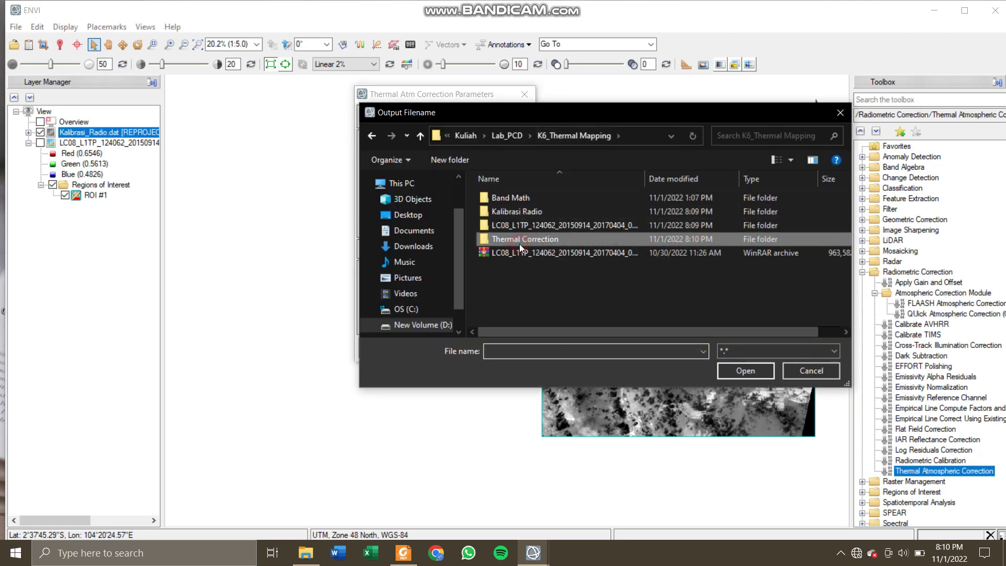
double_click(519, 240)
click(539, 351)
text(thermal_co)
text(rr)
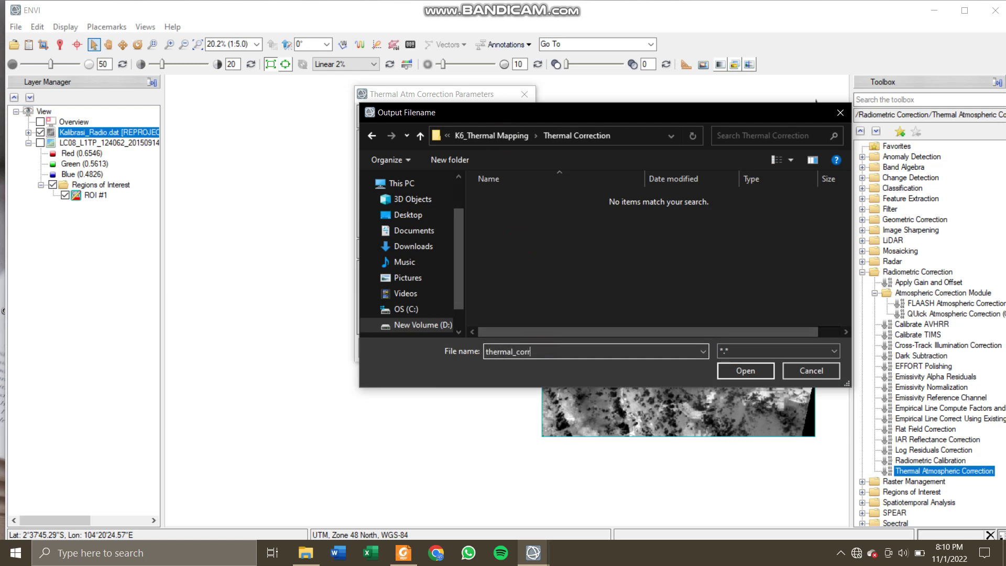
text(ection)
key(Return)
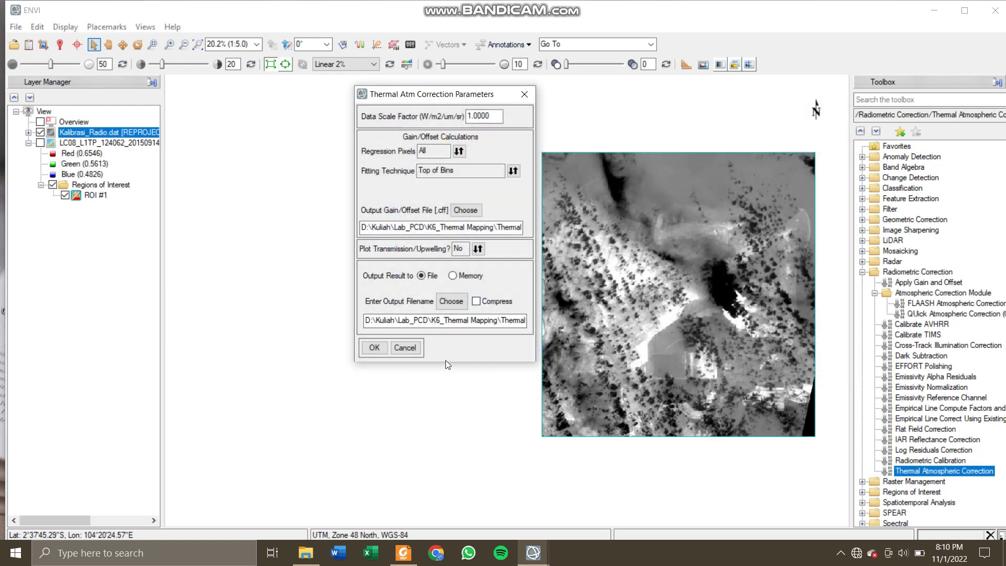
click(378, 350)
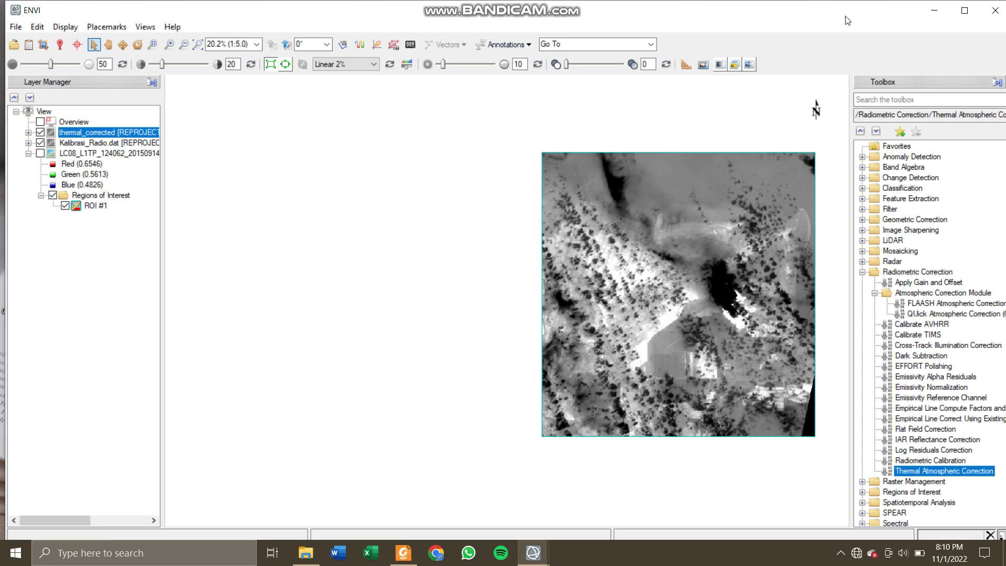
- Minimize the ENVI window and launch ENVI Classic 5.3 (64-bit) from the desktop
click(935, 10)
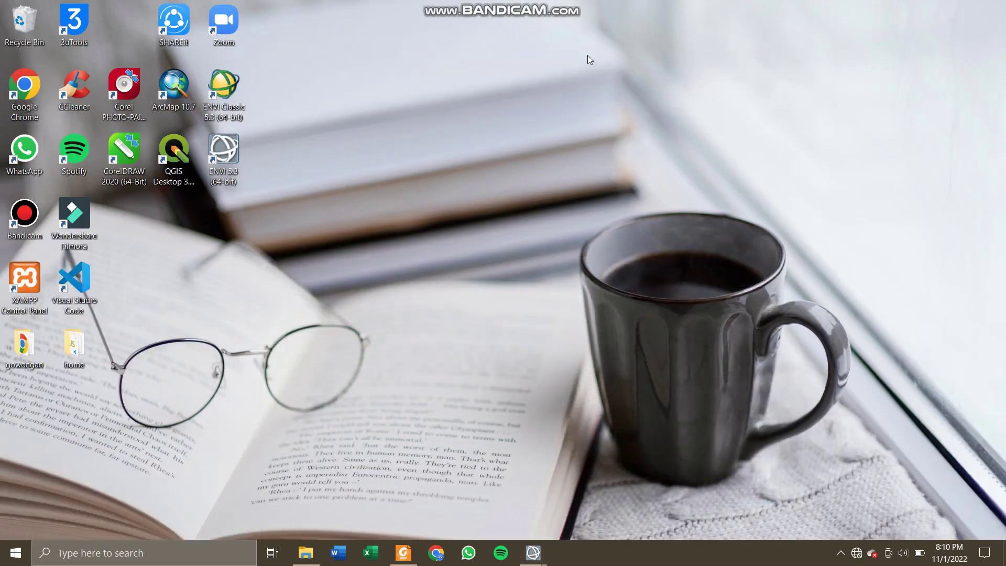
click(229, 91)
double_click(229, 91)
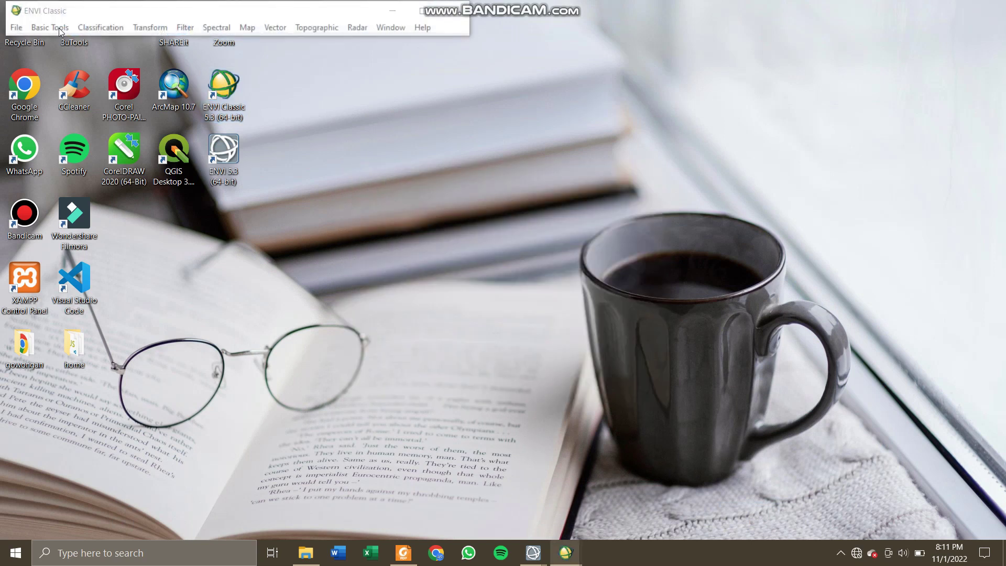
- Open the thermal_corrected image file from D:\Kuliah\Lab_PCD\K6_Thermal Mapping\Thermal Correction
click(16, 28)
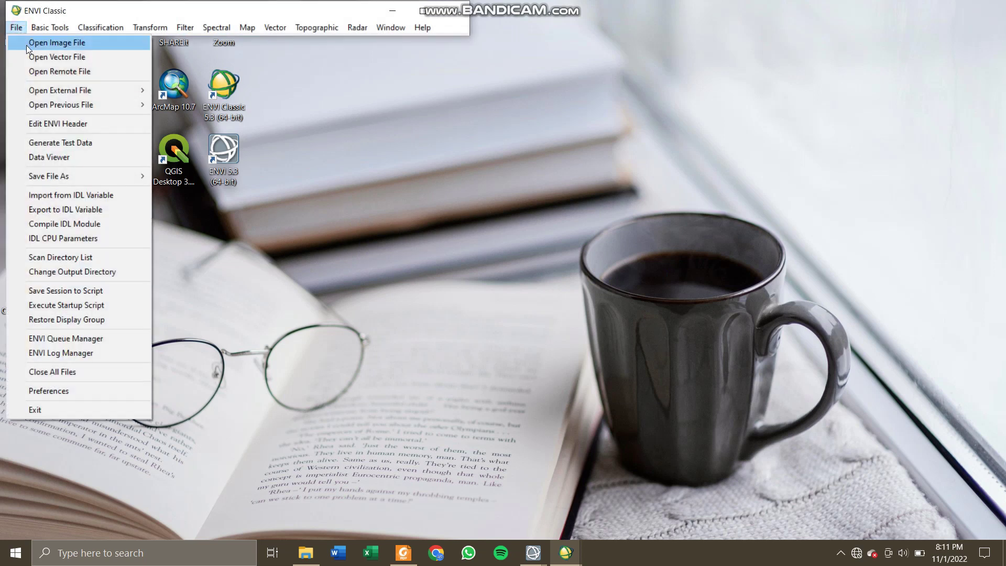
click(27, 45)
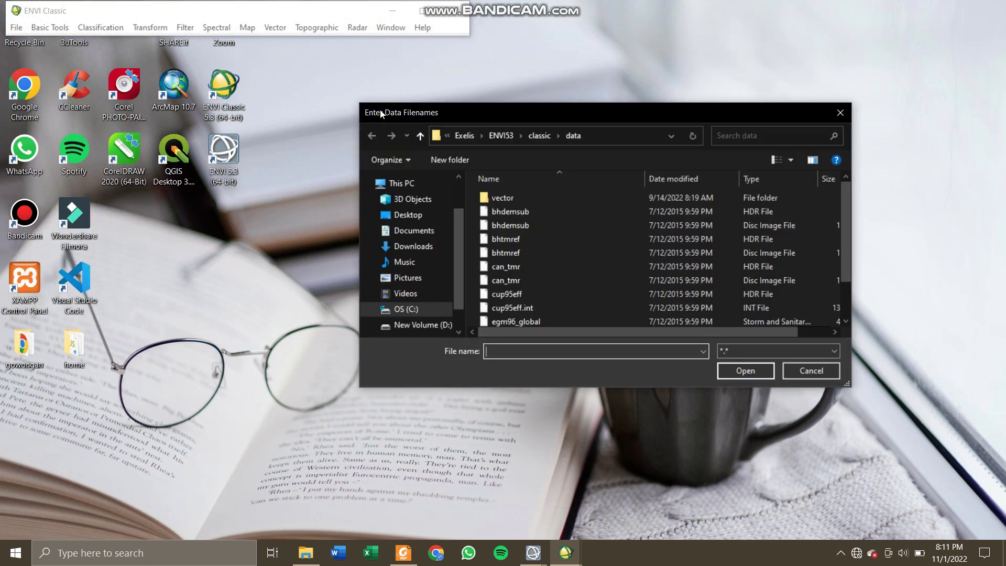
click(423, 325)
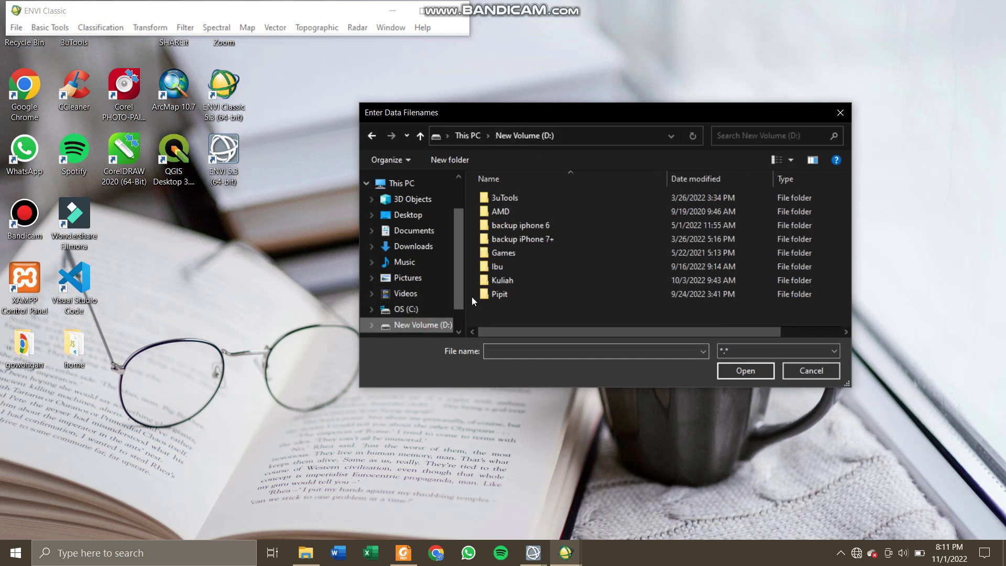
double_click(499, 281)
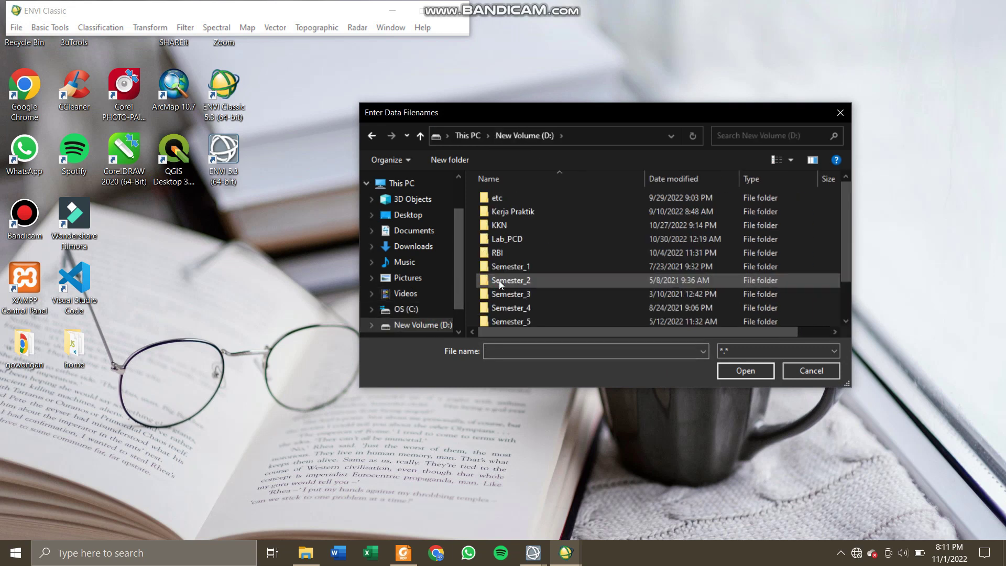
double_click(510, 240)
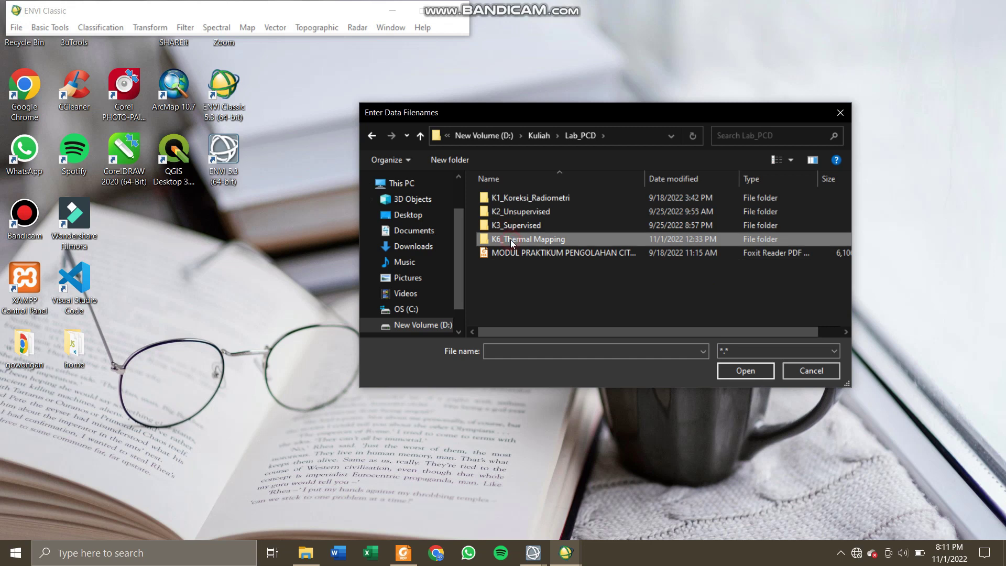
double_click(510, 240)
double_click(511, 237)
click(516, 201)
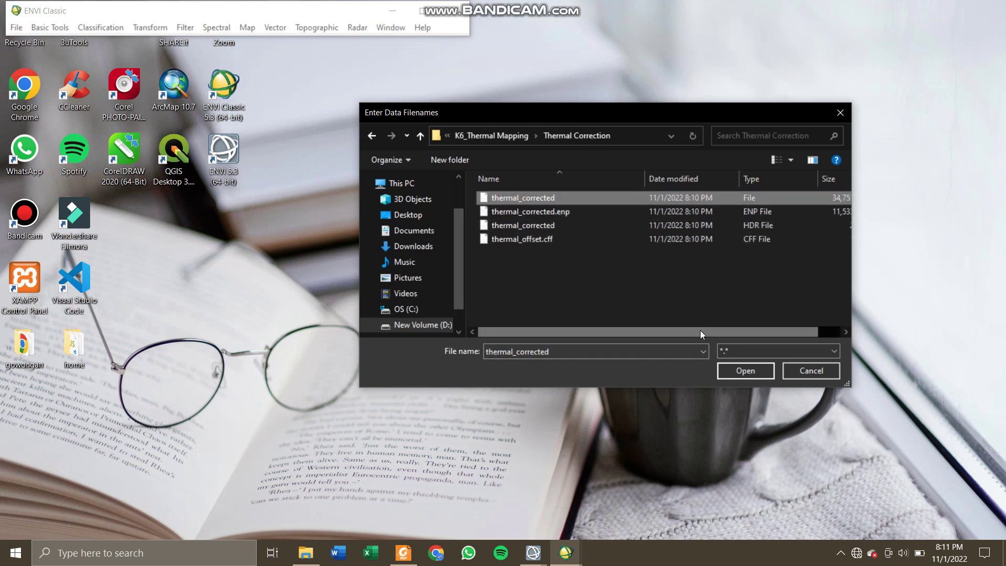
click(733, 373)
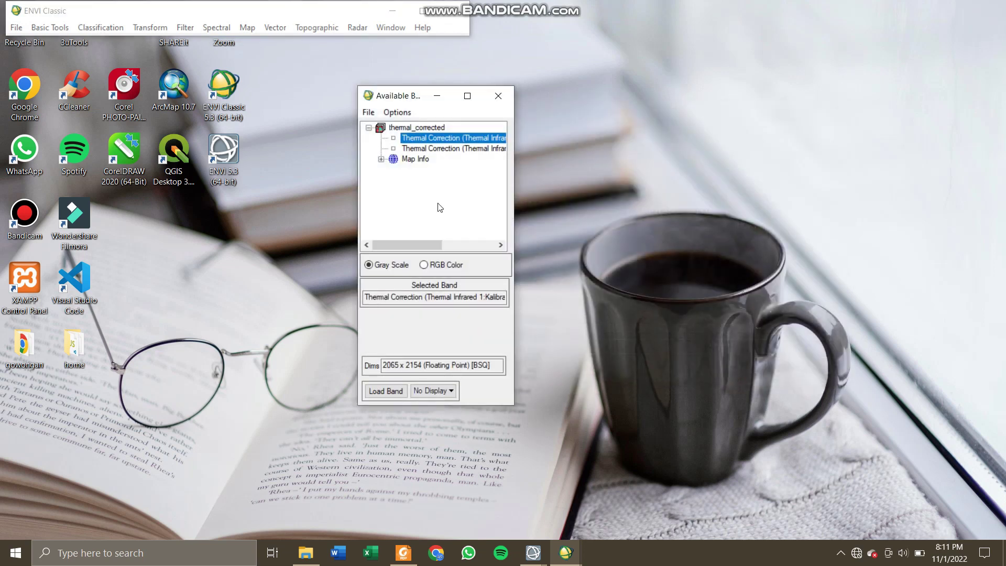
- Compute on-screen basic statistics for thermal_corrected and review each band's minimum, maximum, mean and standard deviation
click(42, 28)
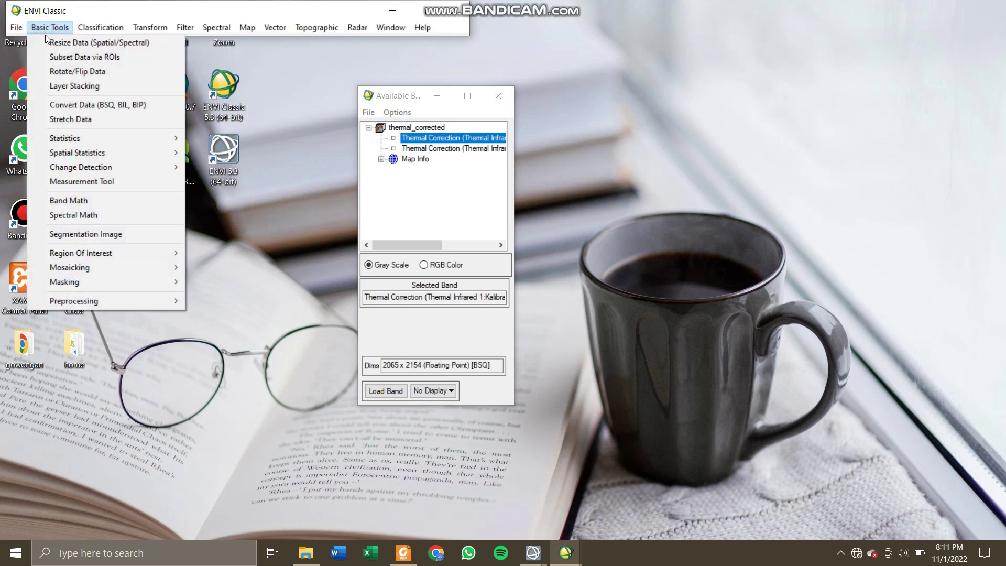
mouse_move(86, 140)
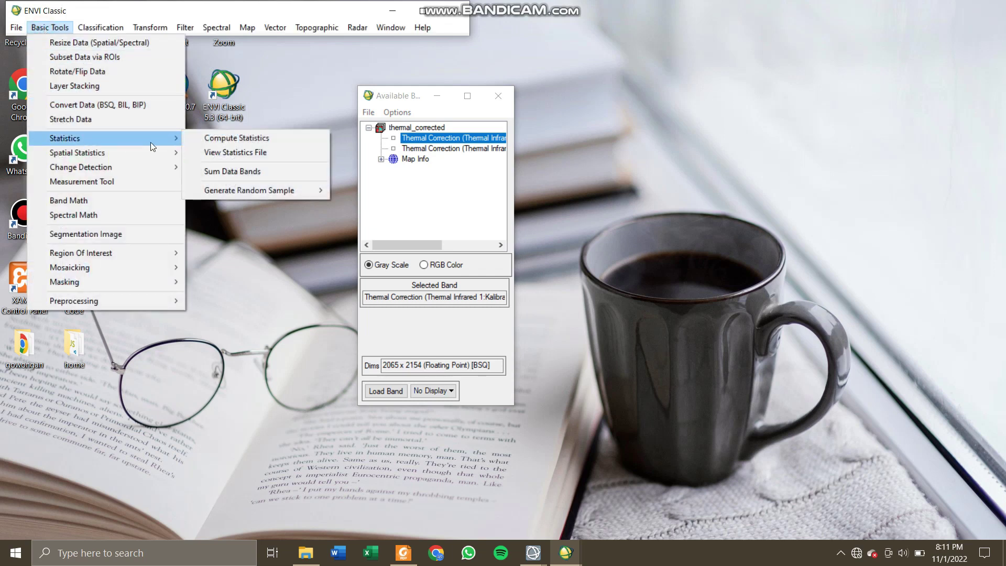
click(196, 142)
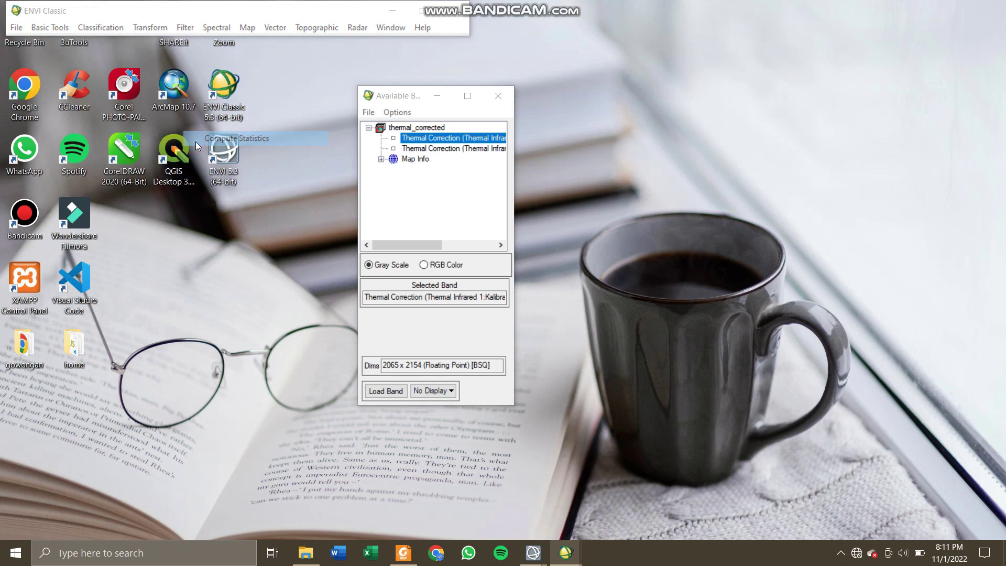
click(203, 127)
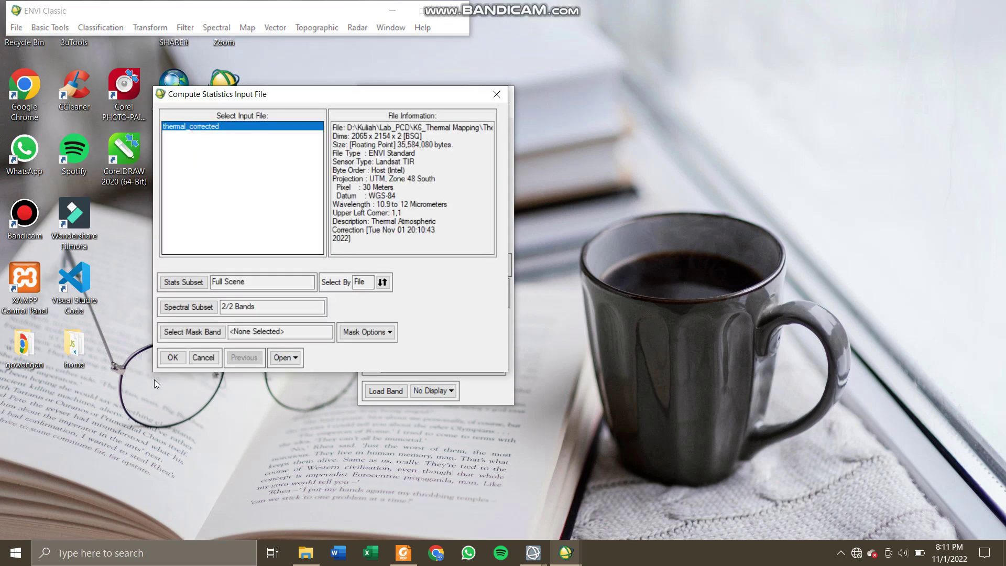
click(173, 360)
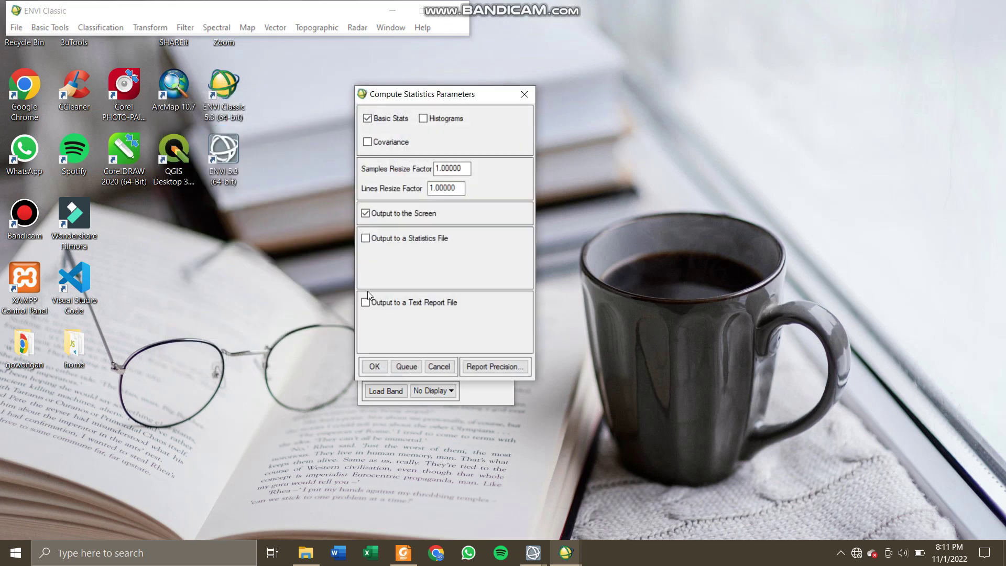
click(377, 367)
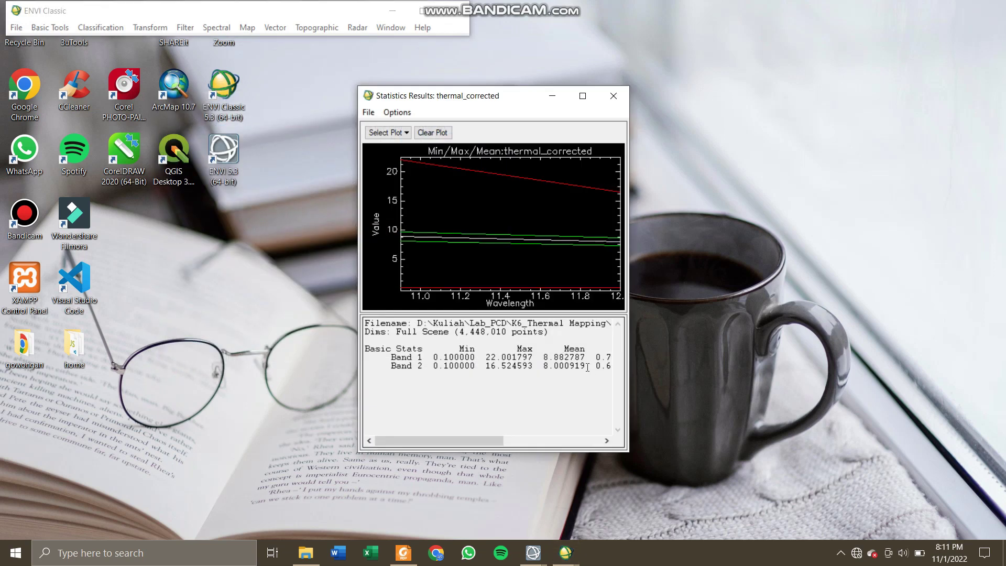
mouse_move(453, 441)
mouse_down()
mouse_move(508, 443)
mouse_move(457, 443)
mouse_move(473, 442)
mouse_up()
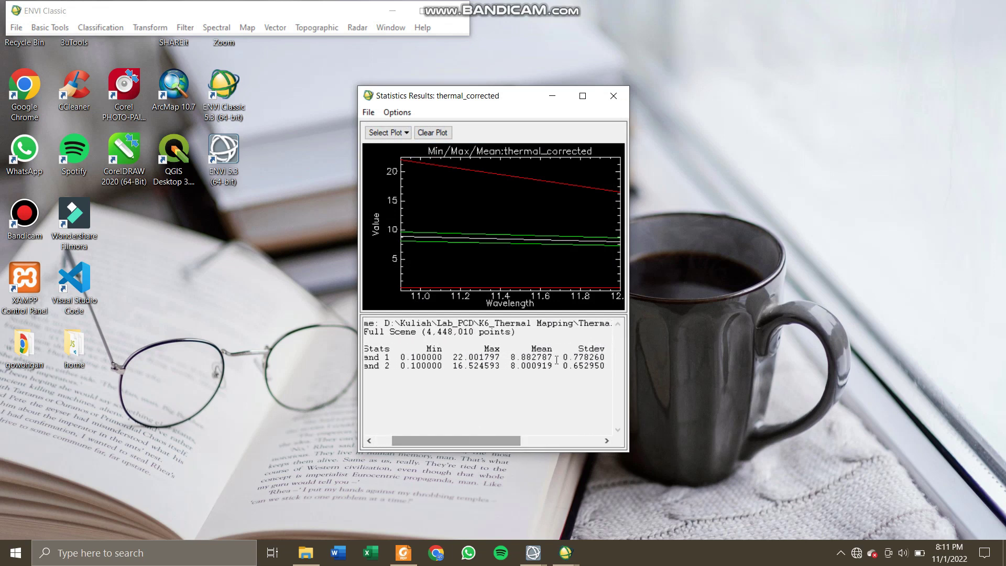
drag(572, 355, 596, 357)
click(594, 356)
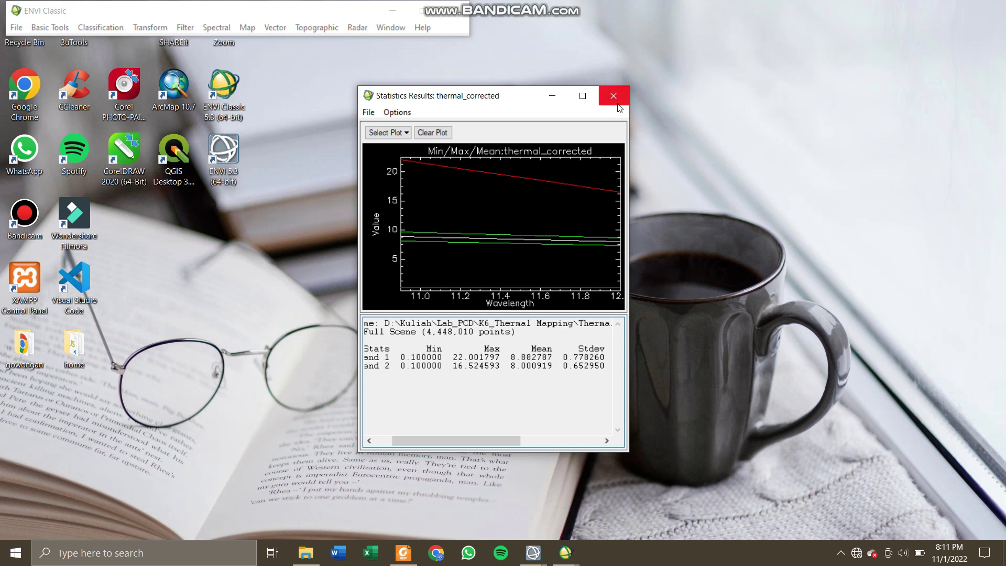
drag(448, 441, 426, 443)
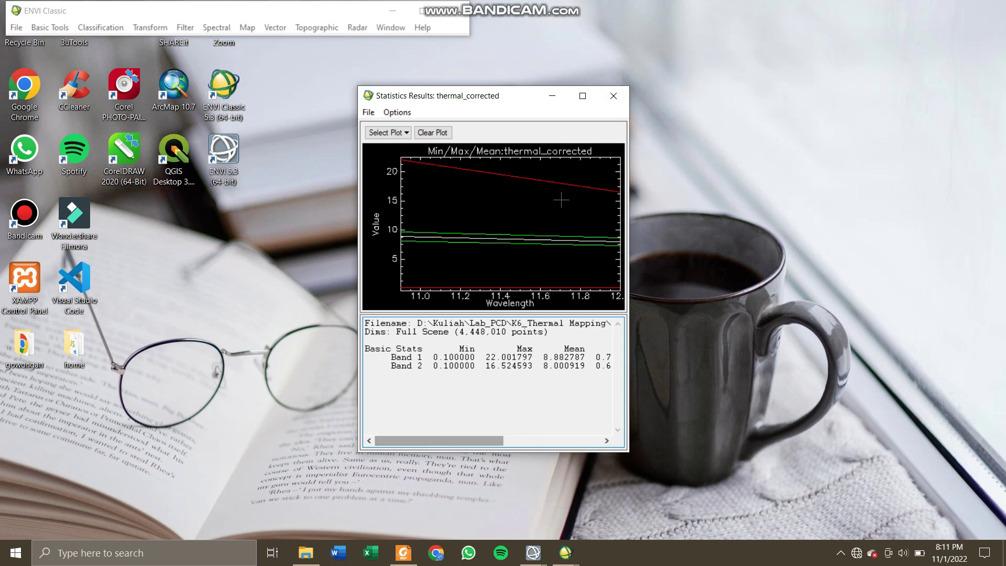
click(621, 105)
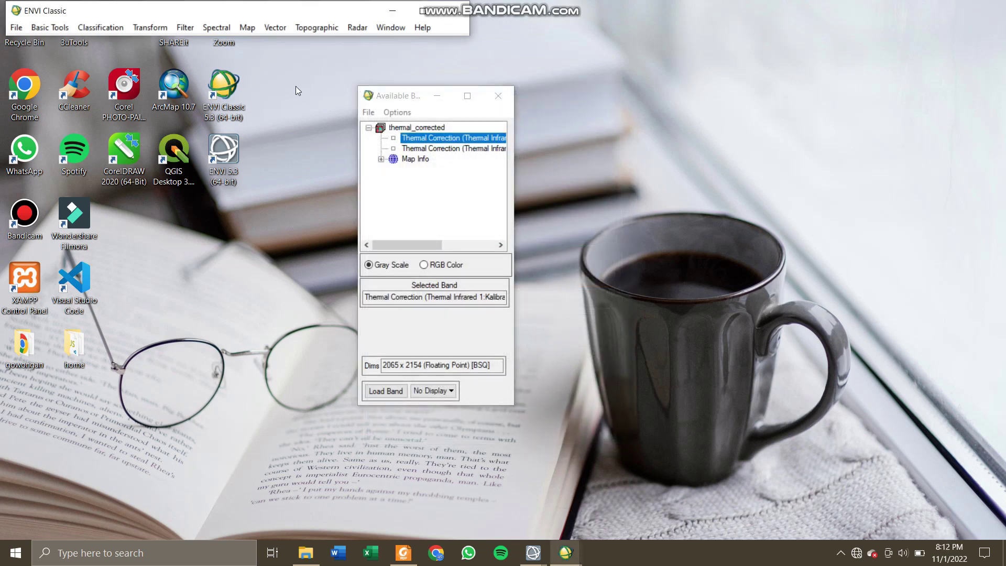
- Start Band Math and open the Landsat scene's MTL metadata file in Notepad at the TIRS thermal constants
click(55, 31)
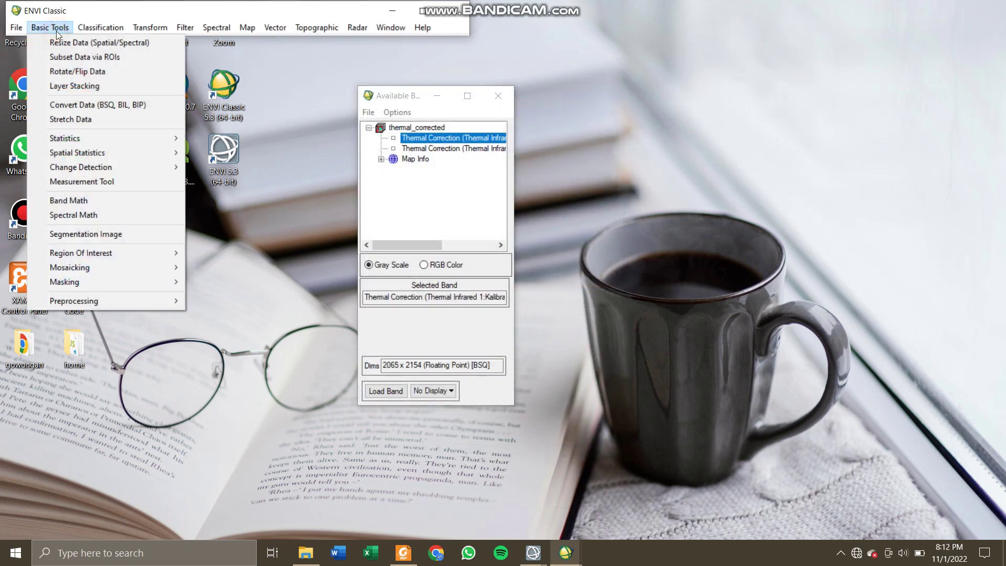
click(89, 201)
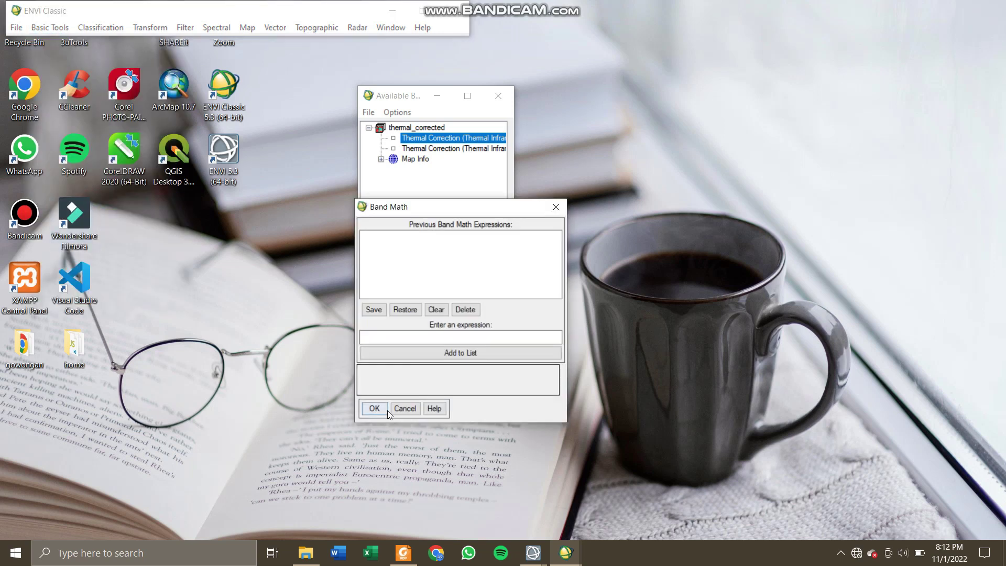
click(303, 560)
click(749, 264)
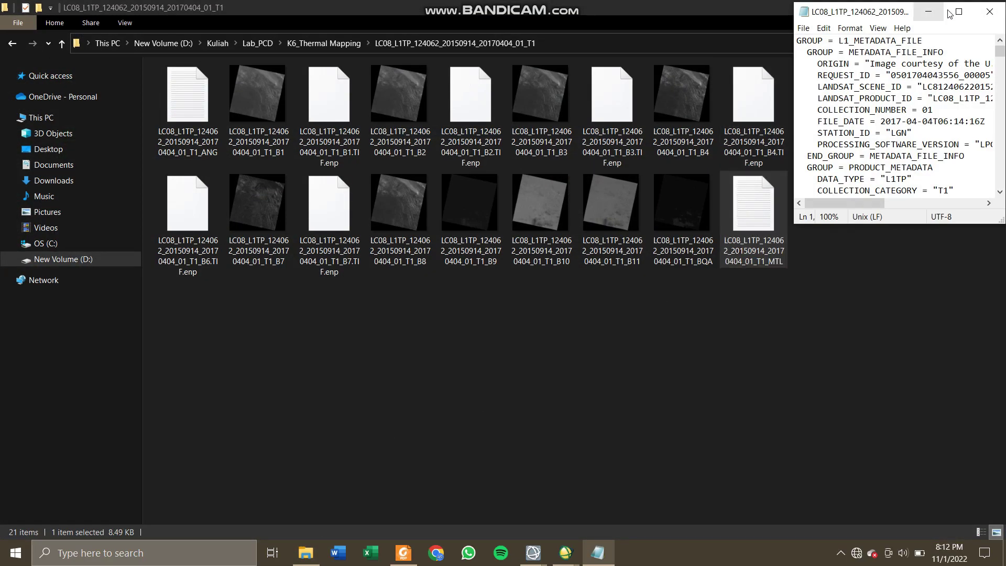
click(958, 12)
mouse_move(1000, 110)
mouse_down()
mouse_move(1004, 516)
mouse_move(989, 461)
mouse_up()
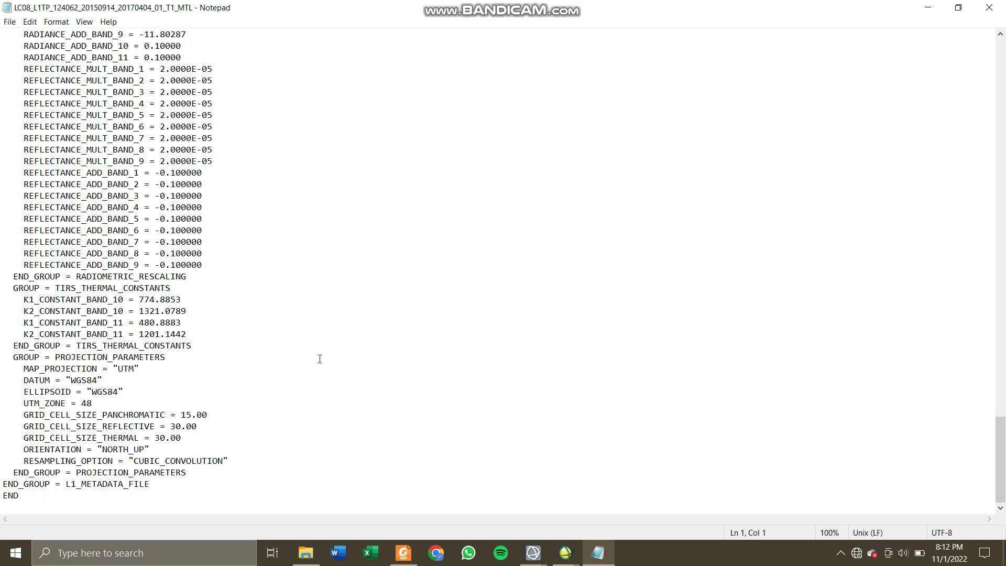
- Copy the band 10 K2 constant from the metadata and begin the Band Math expression with (1321.0789/alog(
drag(189, 310, 137, 312)
key(ctrl+c)
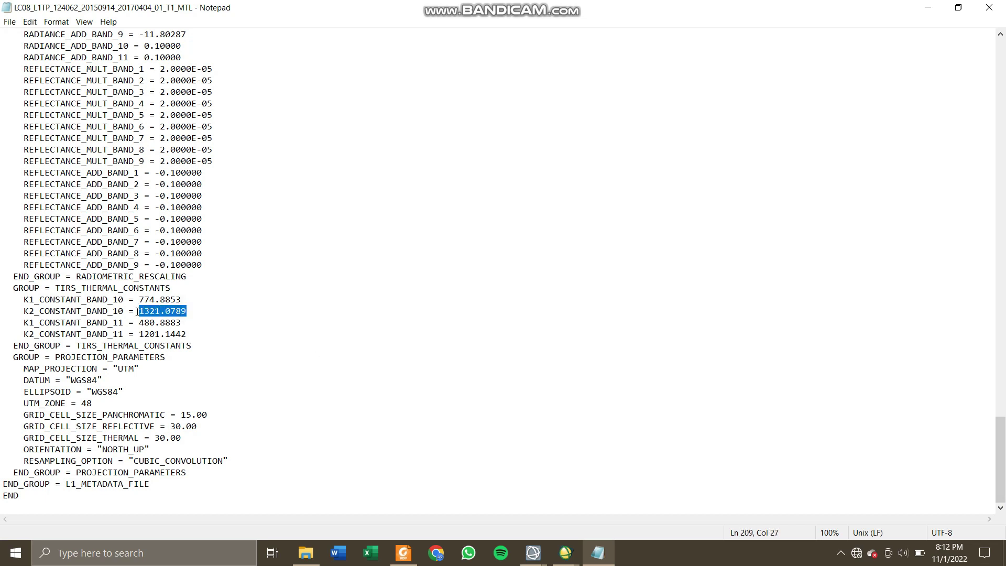
drag(190, 312, 138, 310)
click(928, 7)
click(413, 336)
text(()
key(ctrl+v)
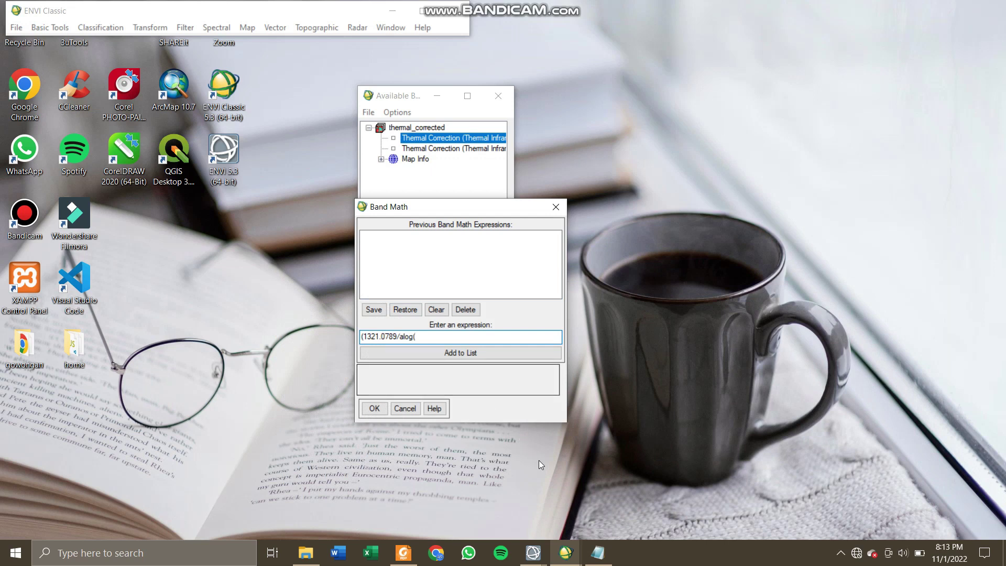
- Copy the band 10 K1 constant 774.8853 from the metadata into the Band Math expression after alog(
click(598, 553)
drag(182, 299, 140, 300)
key(ctrl+c)
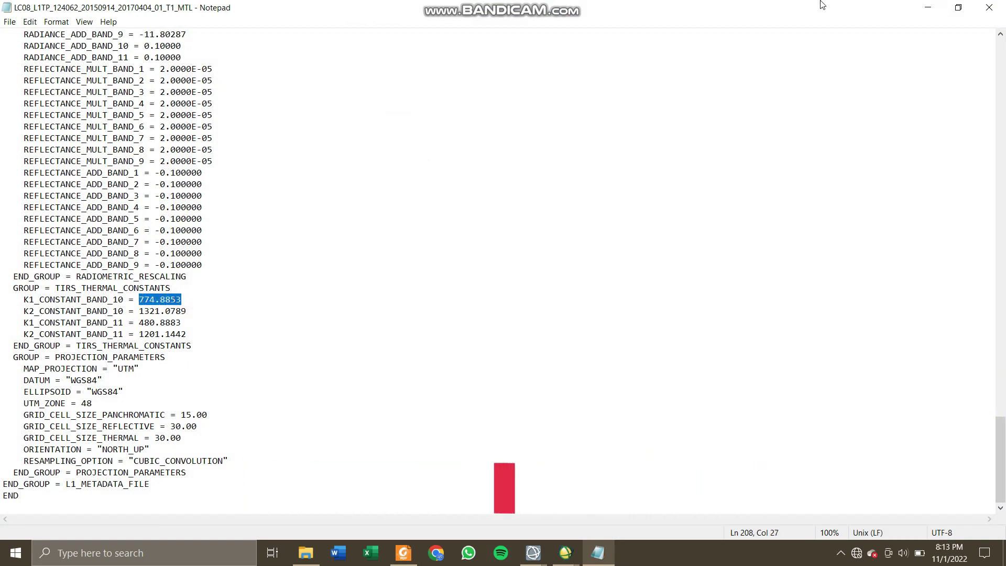
click(598, 553)
click(428, 336)
key(ctrl+v)
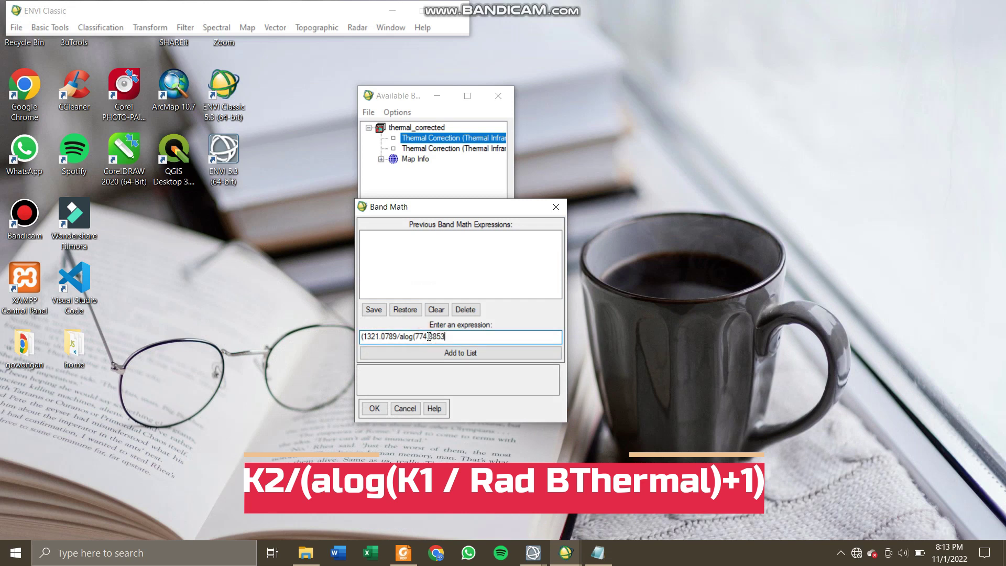
- Complete the Band Math expression as (1321.0789/alog((774.8853/B10)+1)) and add it to the expression list
text(/)
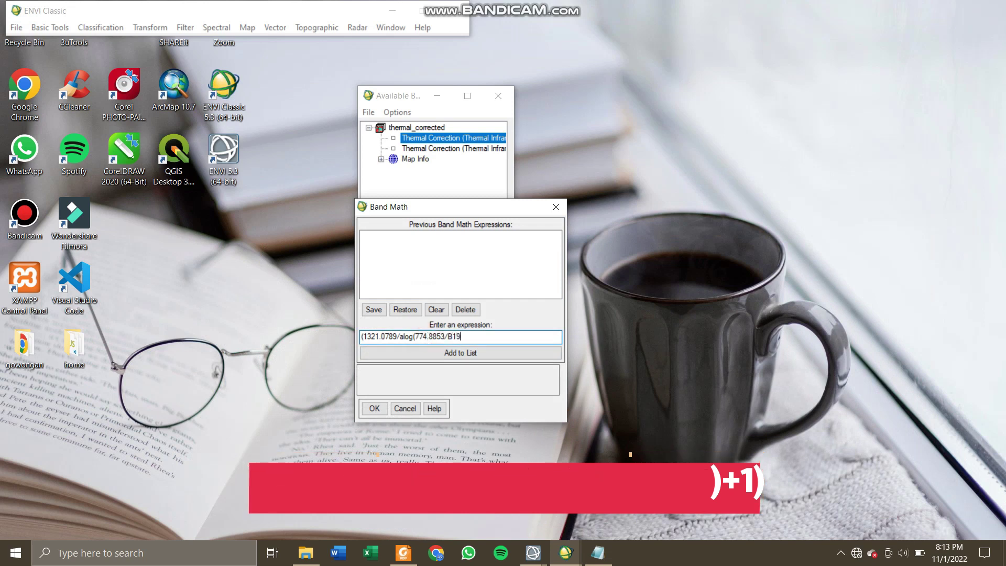
text(B1)
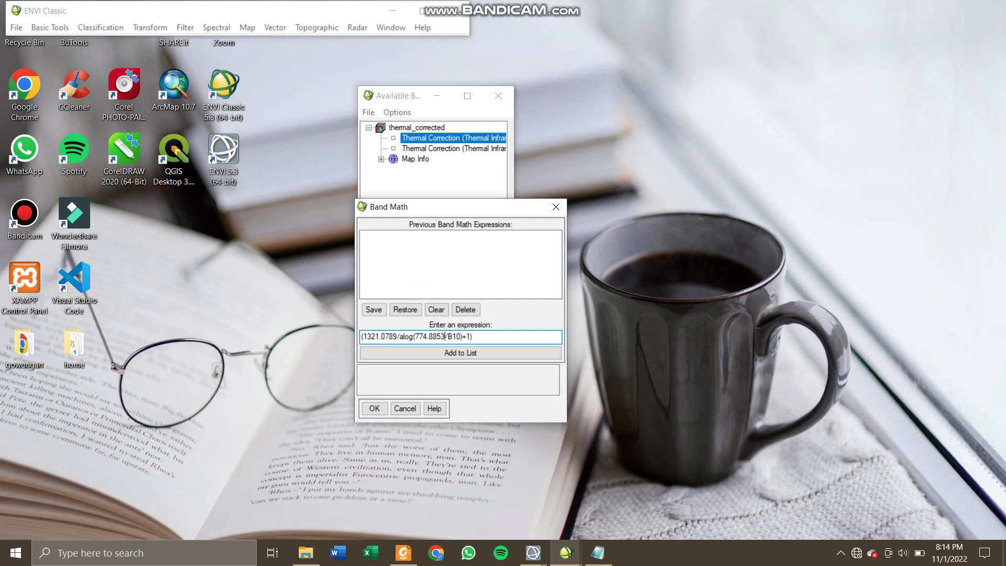
text(()
click(476, 356)
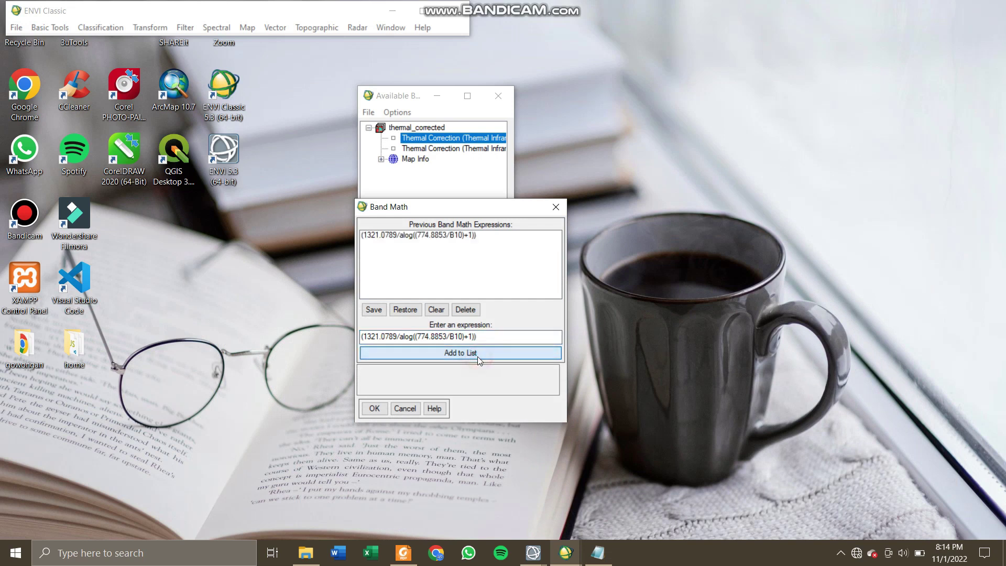
- Apply the expression (1321.0789/alog((774.8853/B10)+1)) and assign B10 to the Thermal Infrared 1 band of thermal_corrected
click(474, 236)
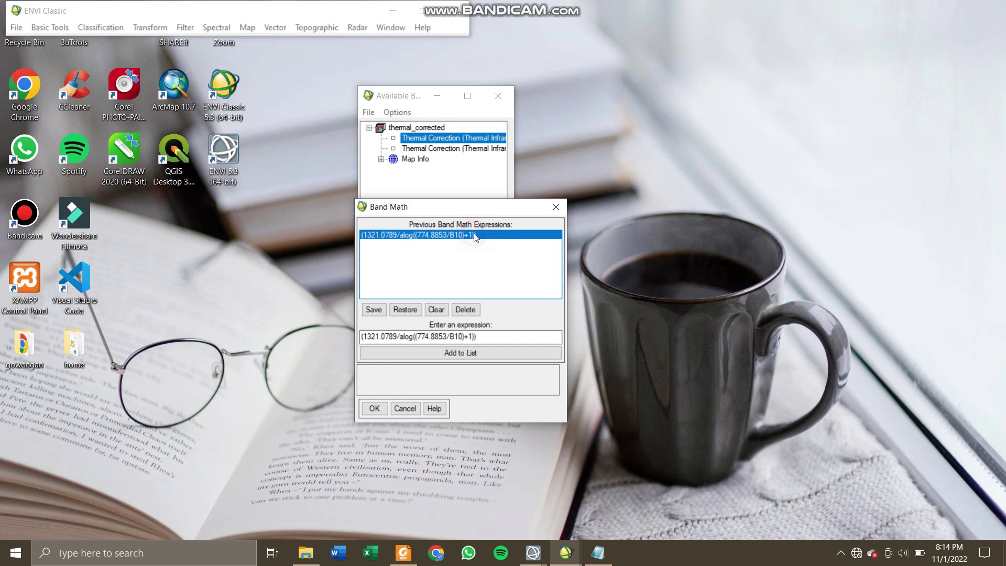
click(375, 412)
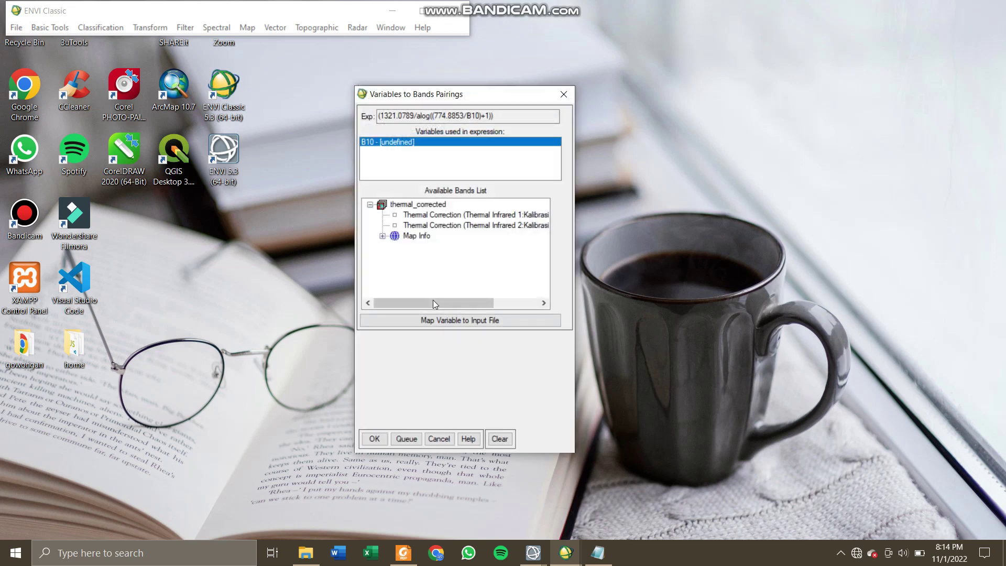
click(471, 215)
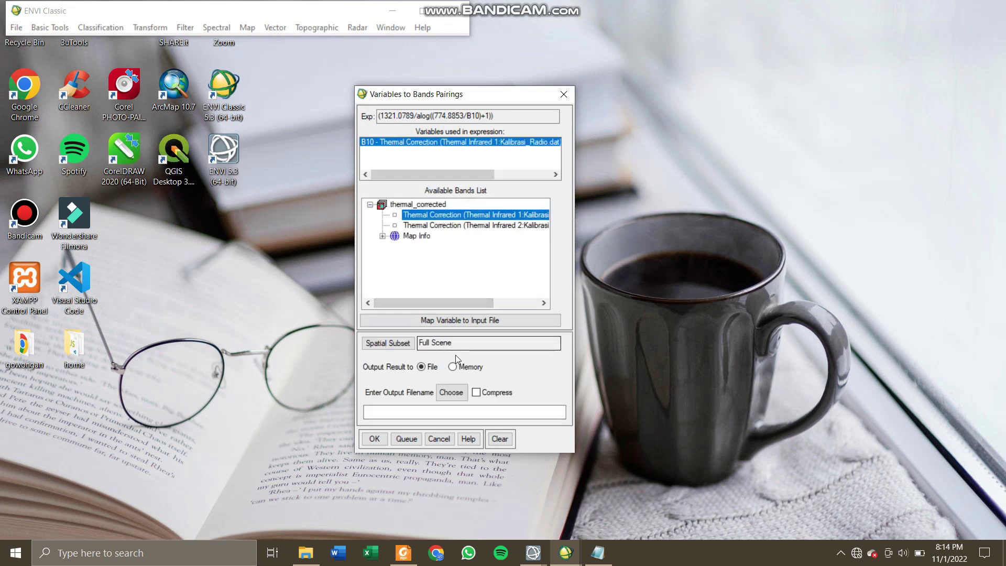
- Set the output file to Suhu_permukaan in the folder D:\Kuliah\Lab_PCD\K6_Thermal Mapping\Band Math
click(453, 393)
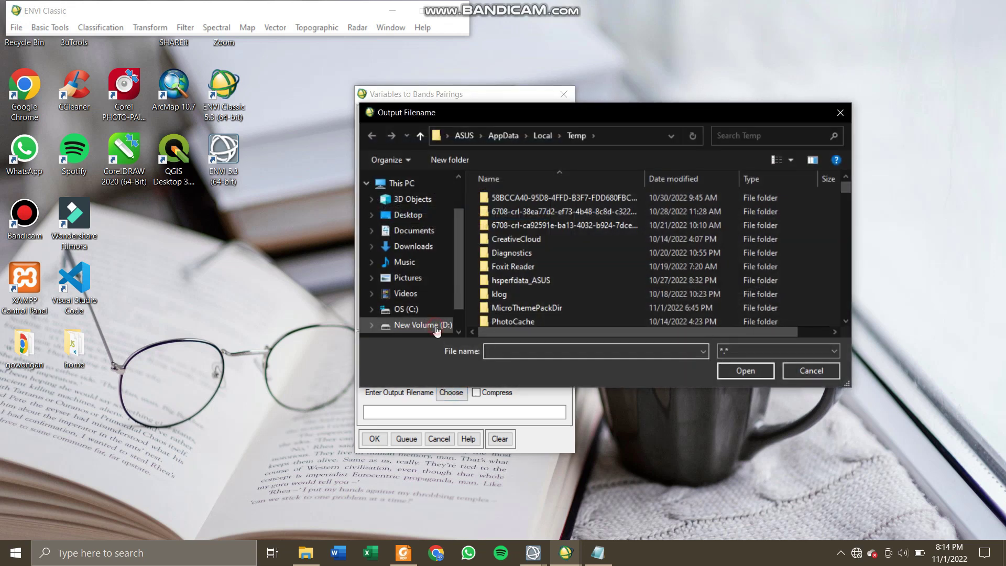
click(436, 326)
click(524, 276)
double_click(524, 276)
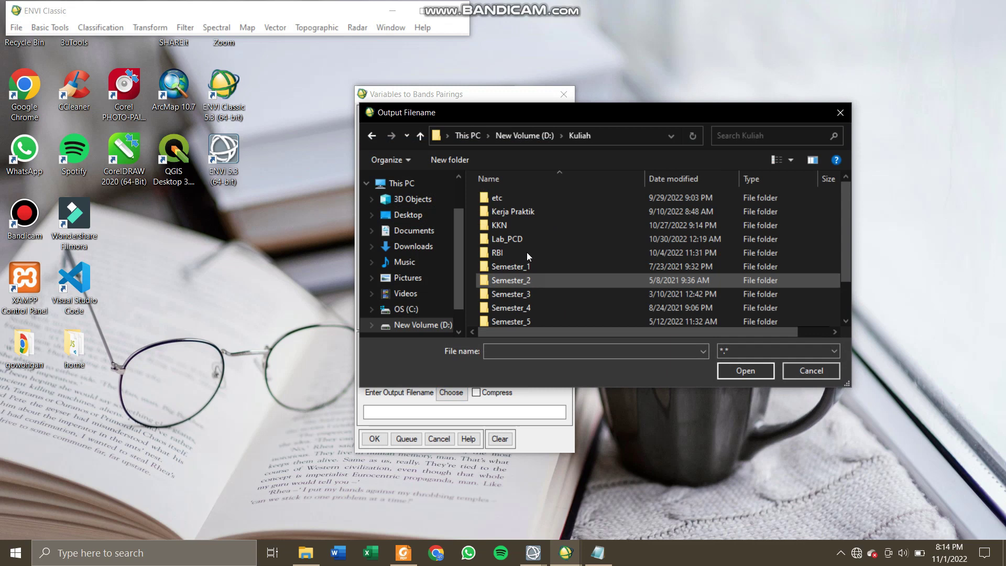
double_click(526, 243)
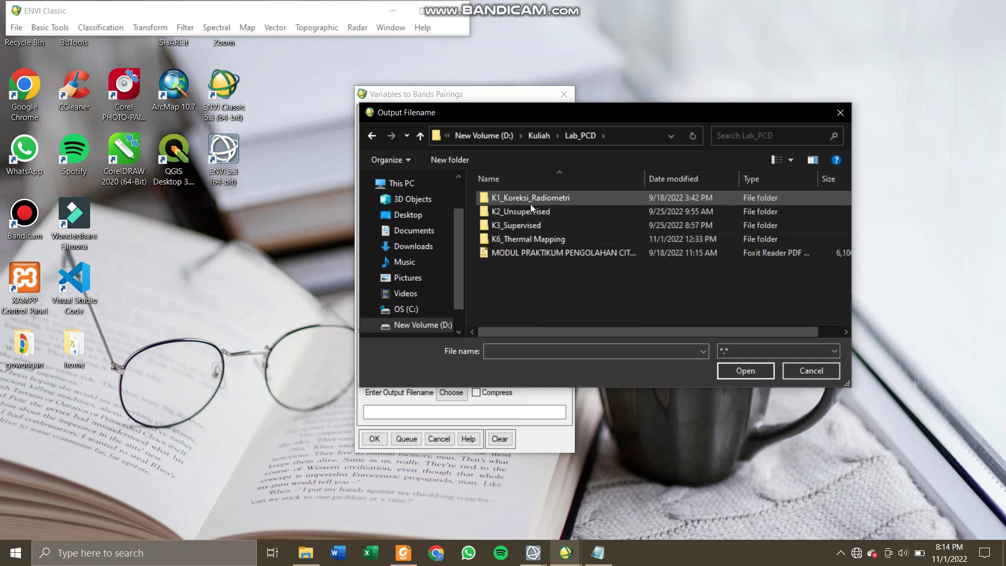
double_click(526, 239)
double_click(524, 196)
click(510, 352)
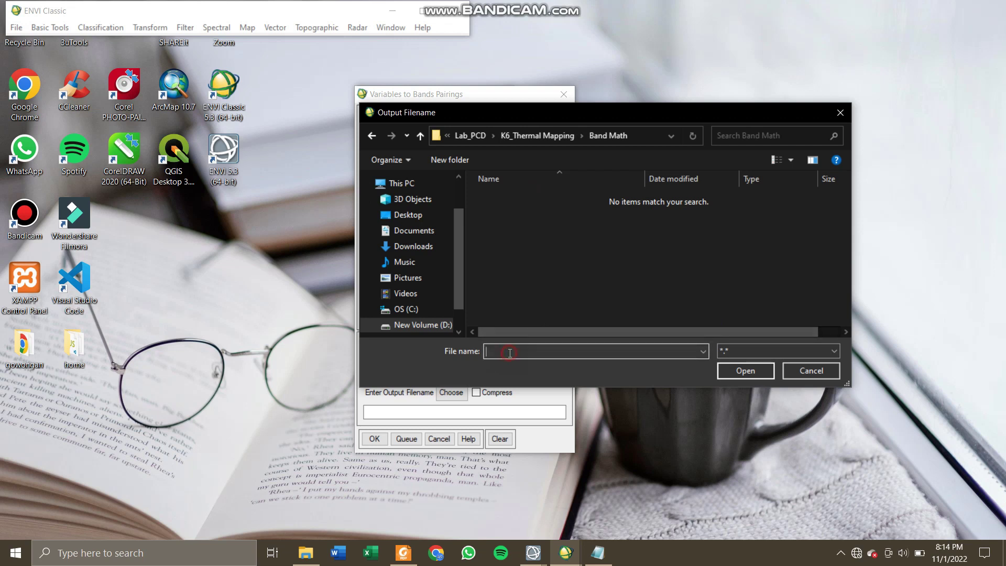
text(Suhu_permukaan)
key(Return)
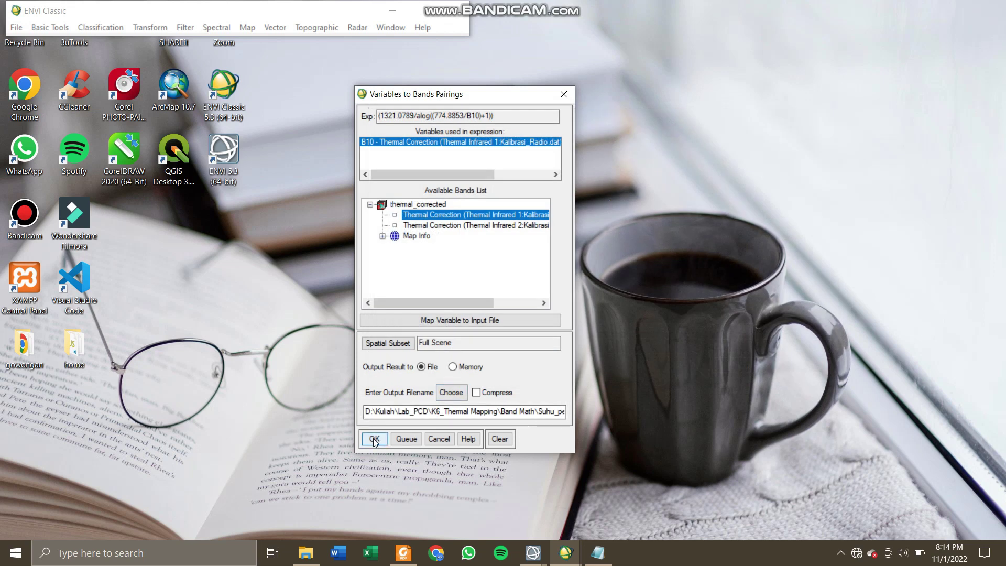
- Run the band calculation, load the Suhu_permukaan band into a new display and inspect the centre of the scene
click(374, 439)
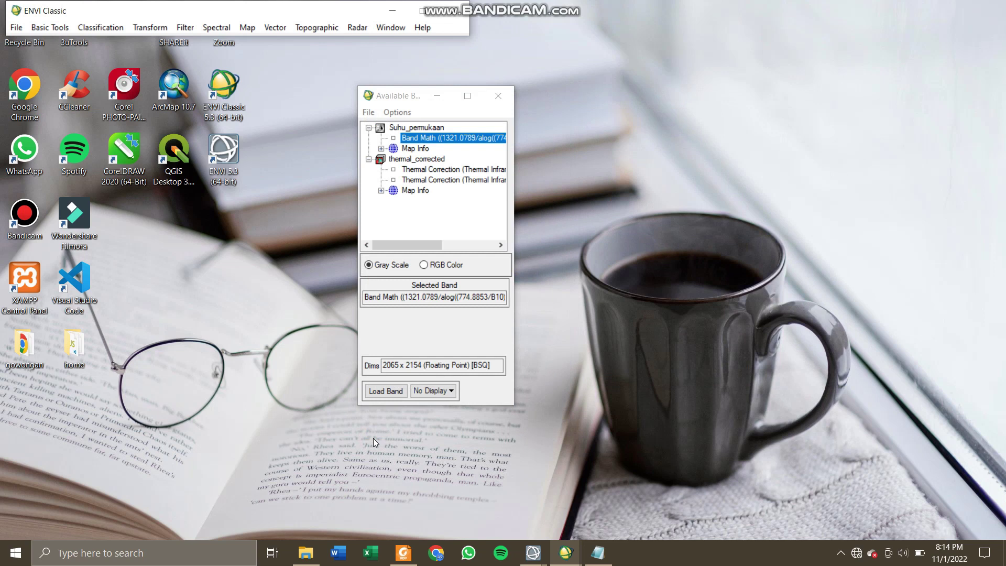
click(386, 391)
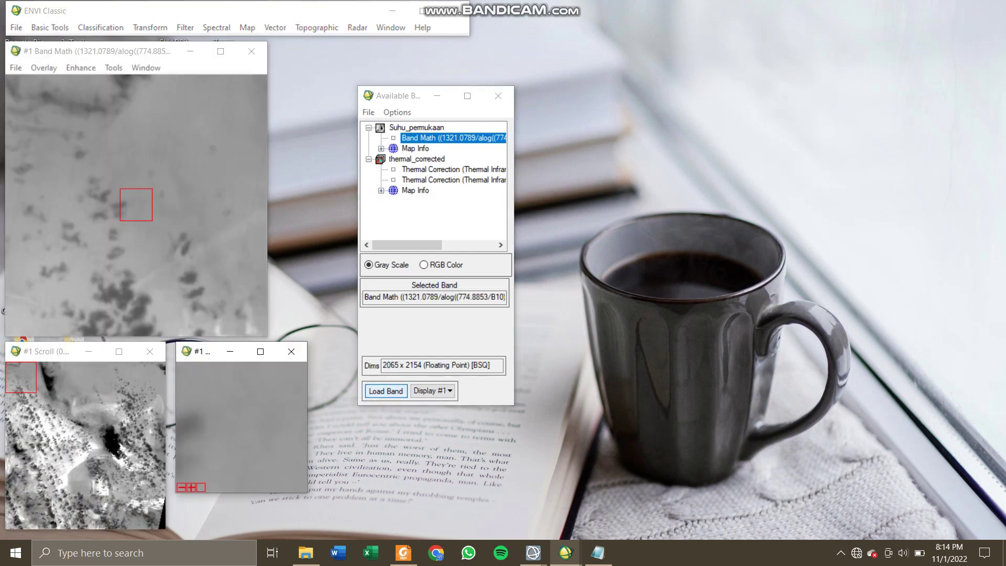
drag(68, 462, 136, 440)
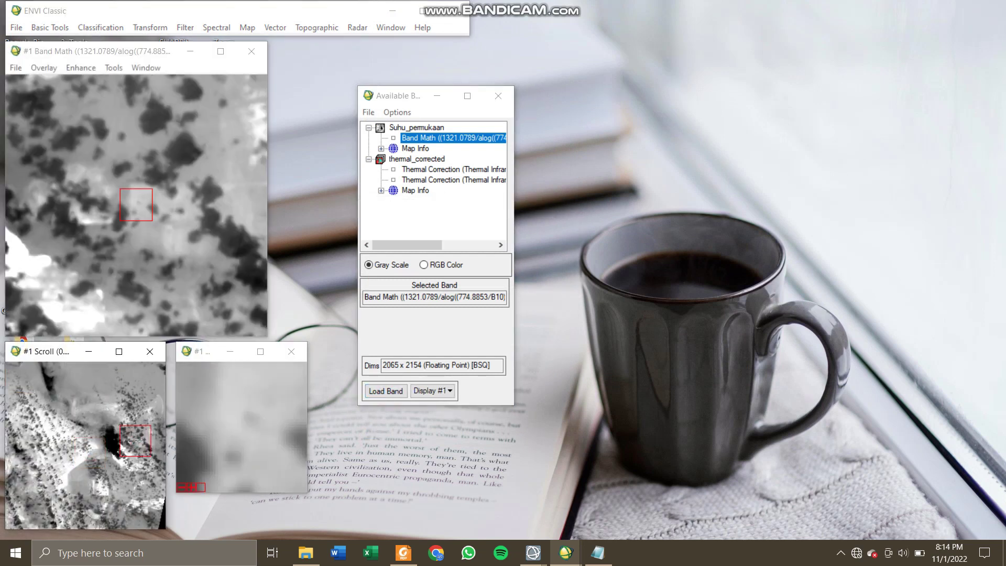
click(89, 443)
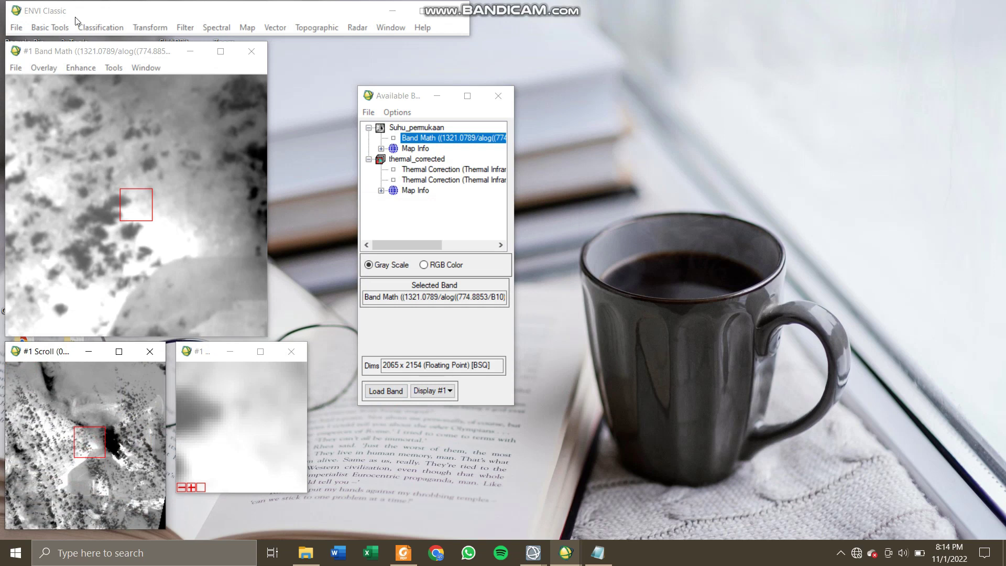
- Start Band Math again and add the Kelvin-to-Celsius expression (B10-273) to the expression list
click(53, 29)
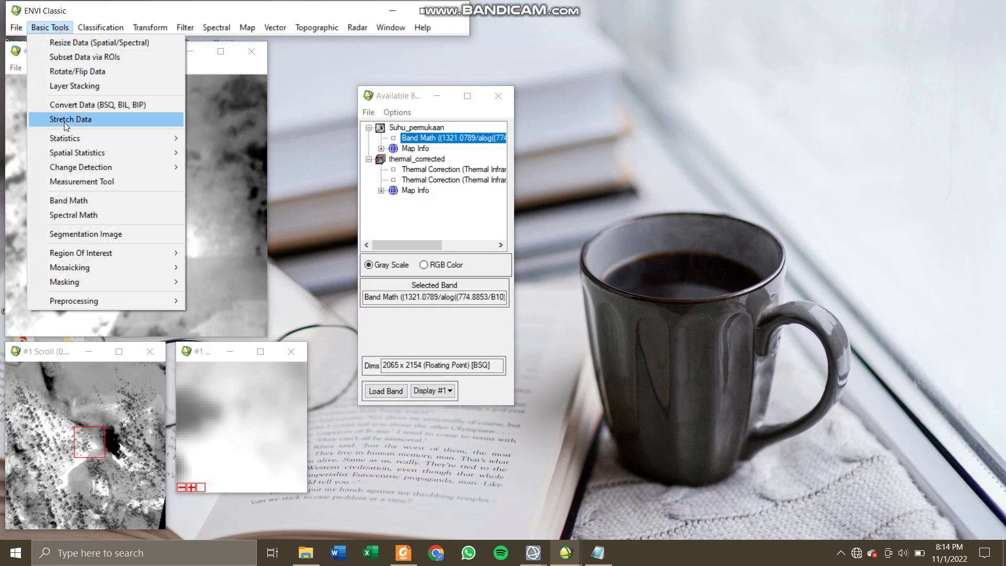
click(72, 199)
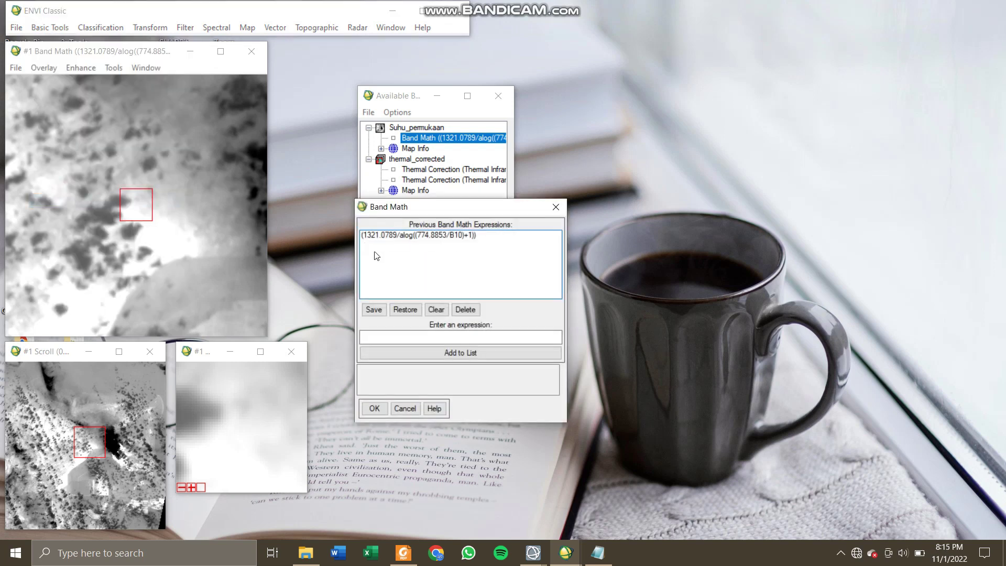
click(385, 338)
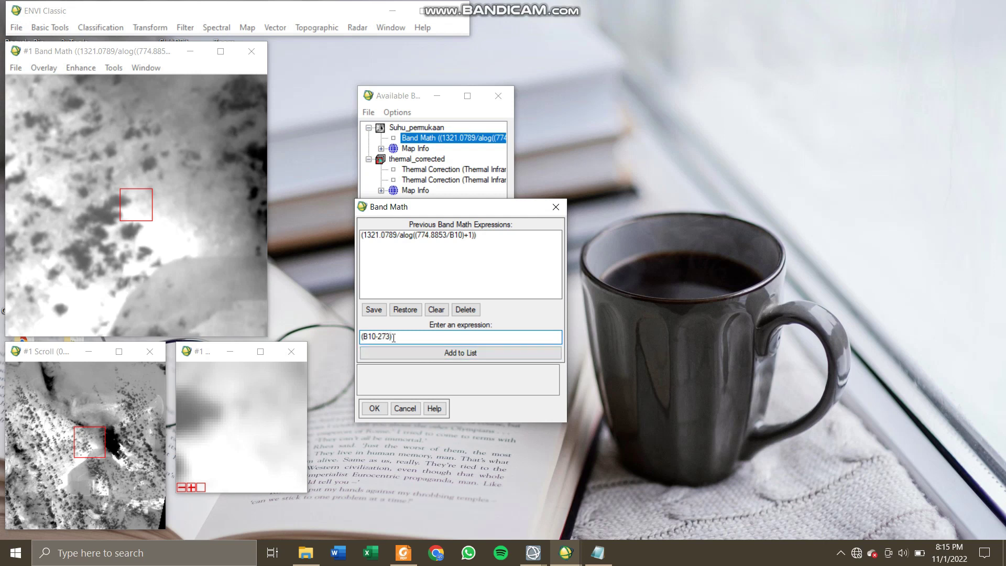
click(411, 352)
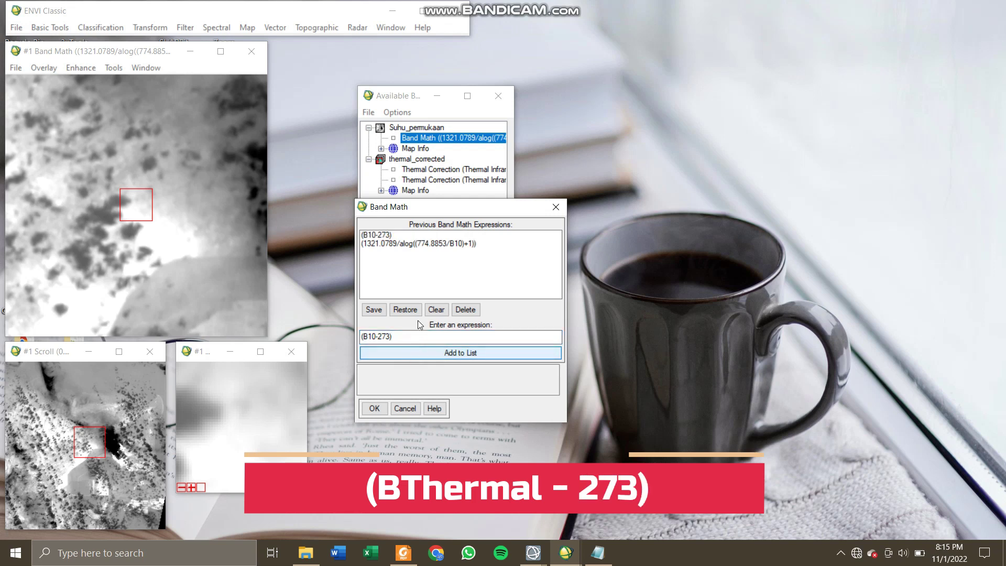
- Apply the expression (B10-273) and assign B10 to the Band Math band of Suhu_permukaan
click(409, 234)
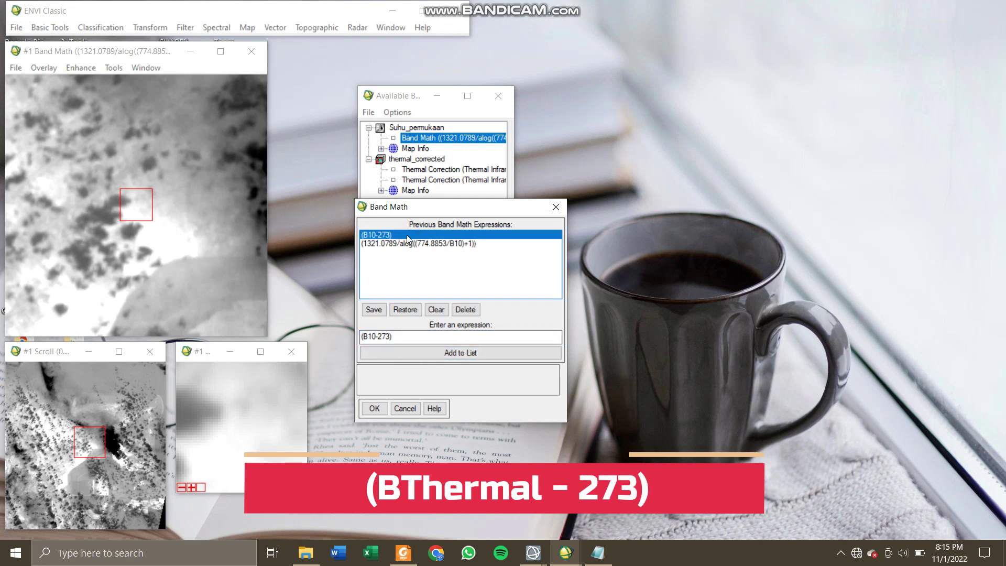
click(380, 413)
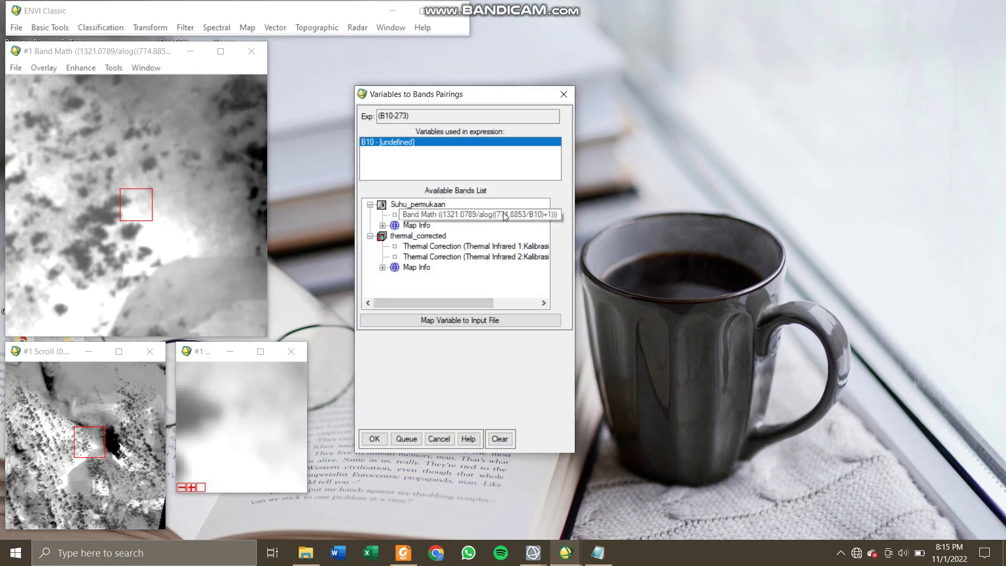
click(444, 216)
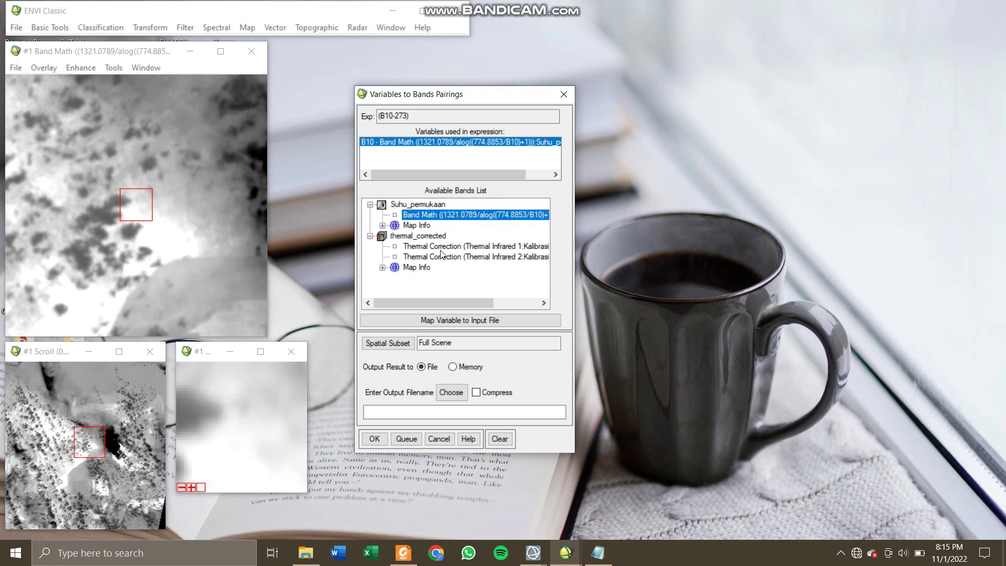
- Set the output file of the Celsius conversion to K_to_C in the Band Math folder
click(453, 391)
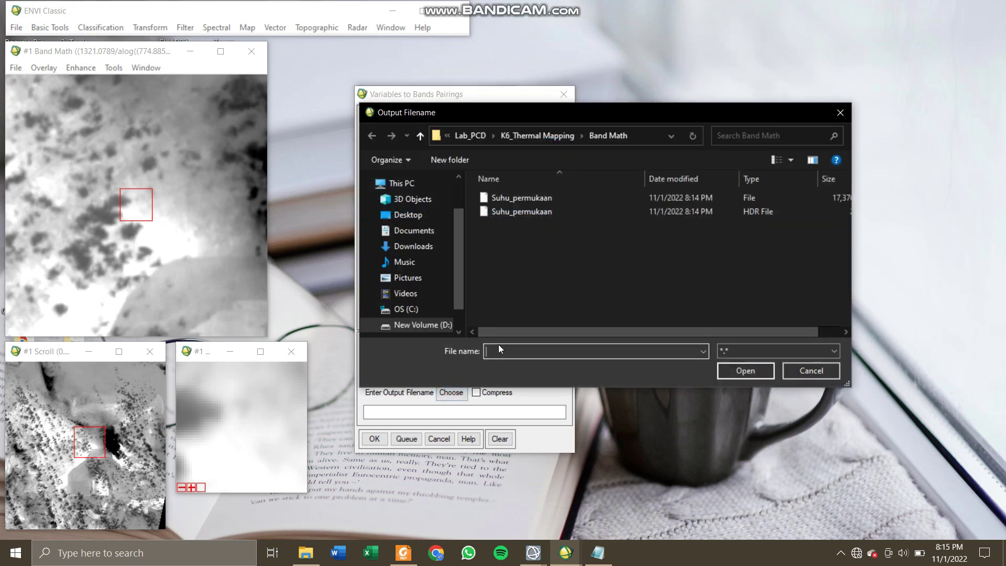
text(K-to)
text(_C)
key(Left)
key(Left)
key(BackSpace)
text(_)
key(Return)
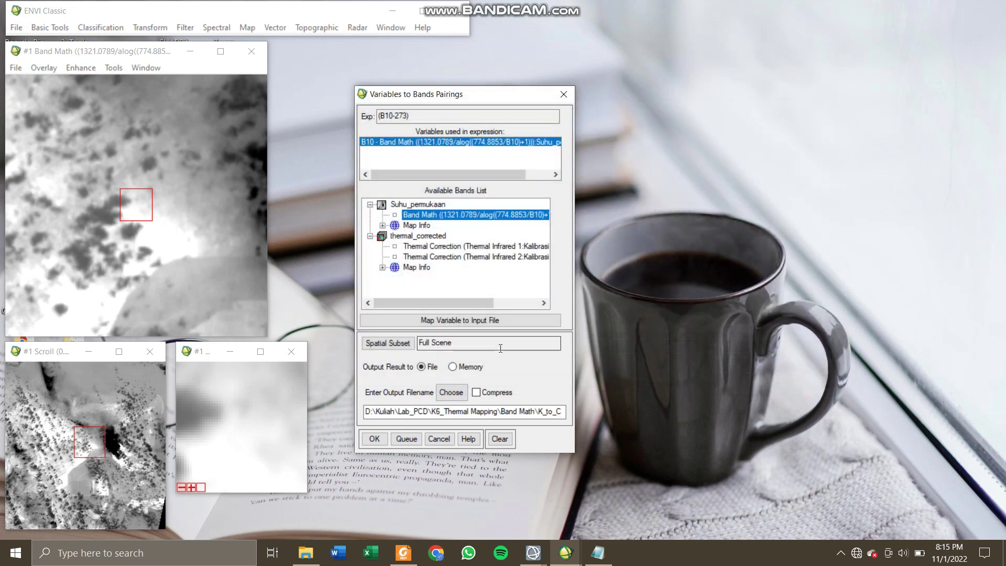
- Run the Celsius conversion and load the K_to_C band into Display #1
click(382, 440)
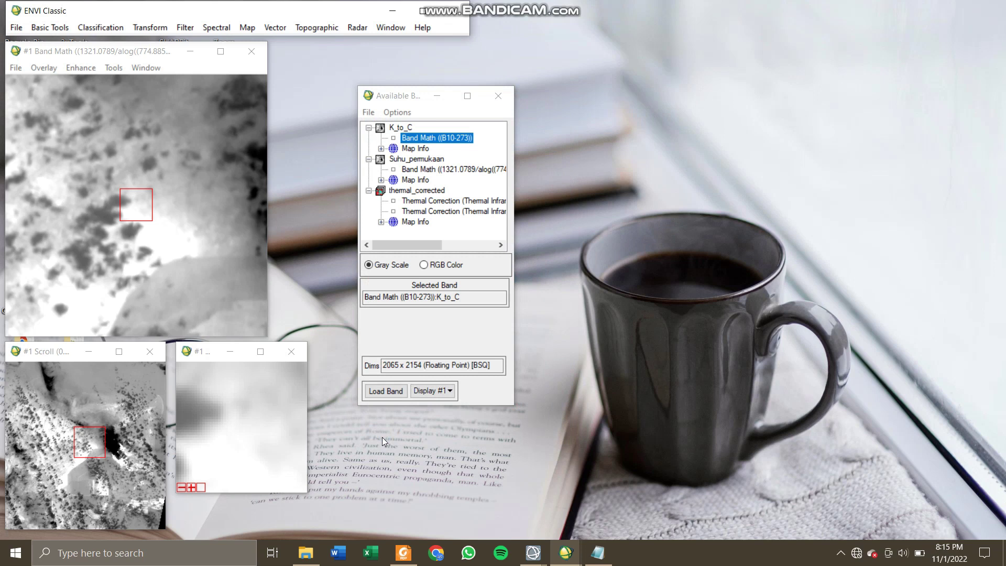
double_click(437, 138)
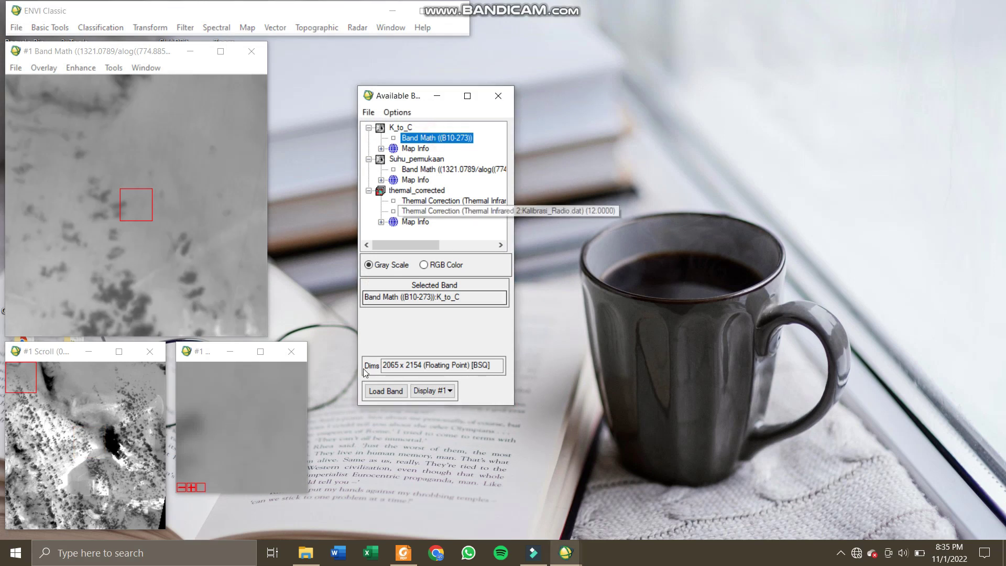
click(386, 391)
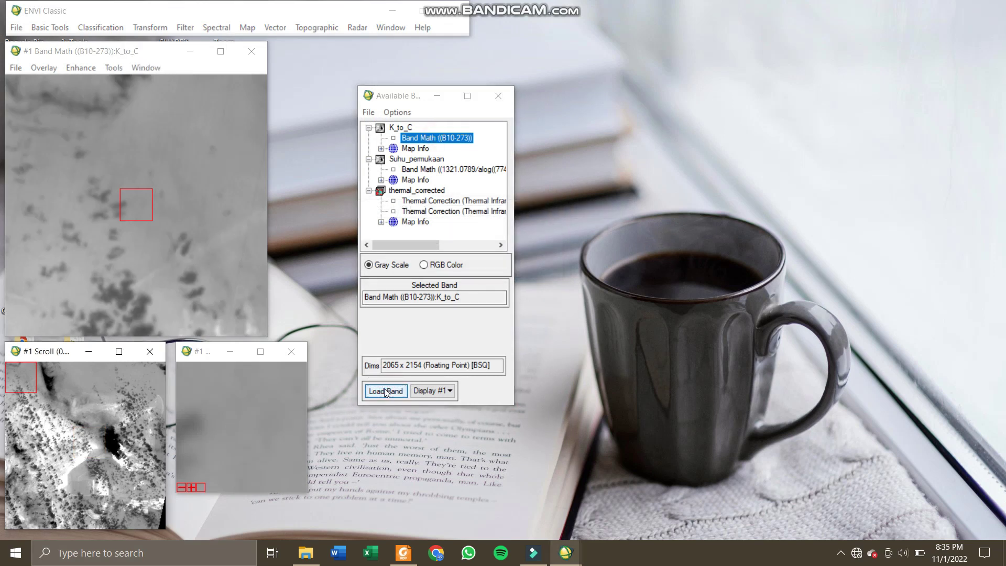
- Compute on-screen basic statistics for the full K_to_C scene, check the band's minimum value and close the results
click(60, 28)
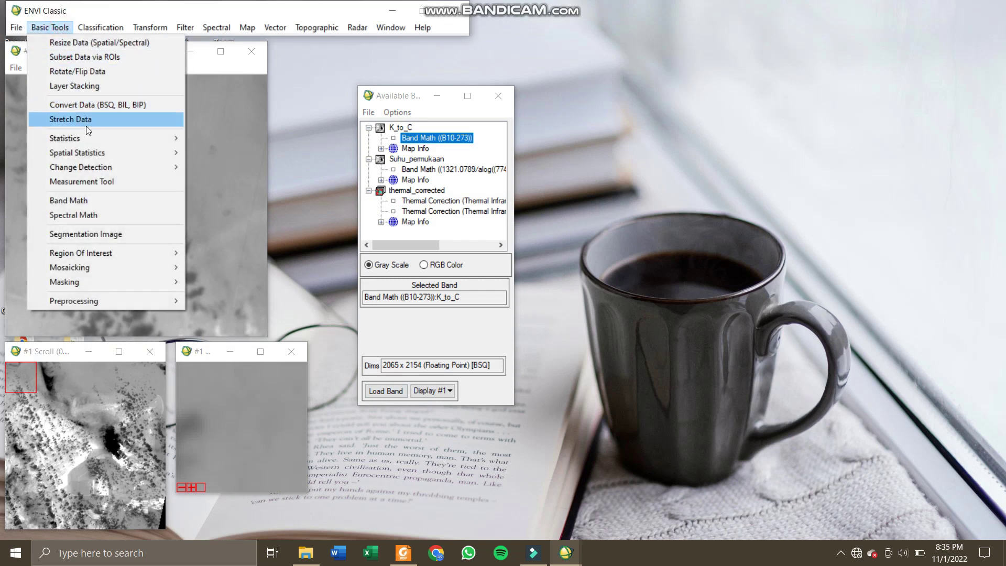
mouse_move(100, 140)
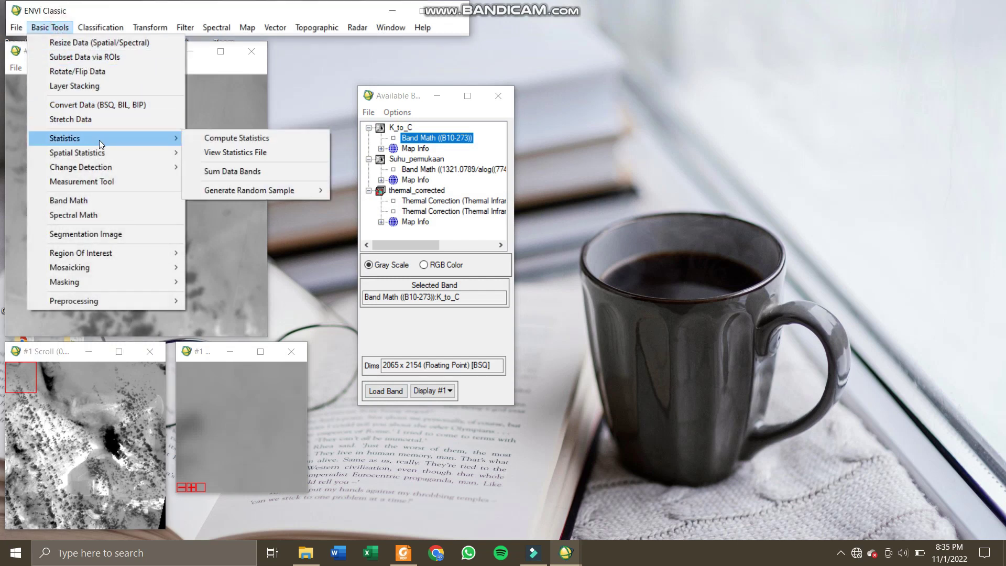
click(201, 140)
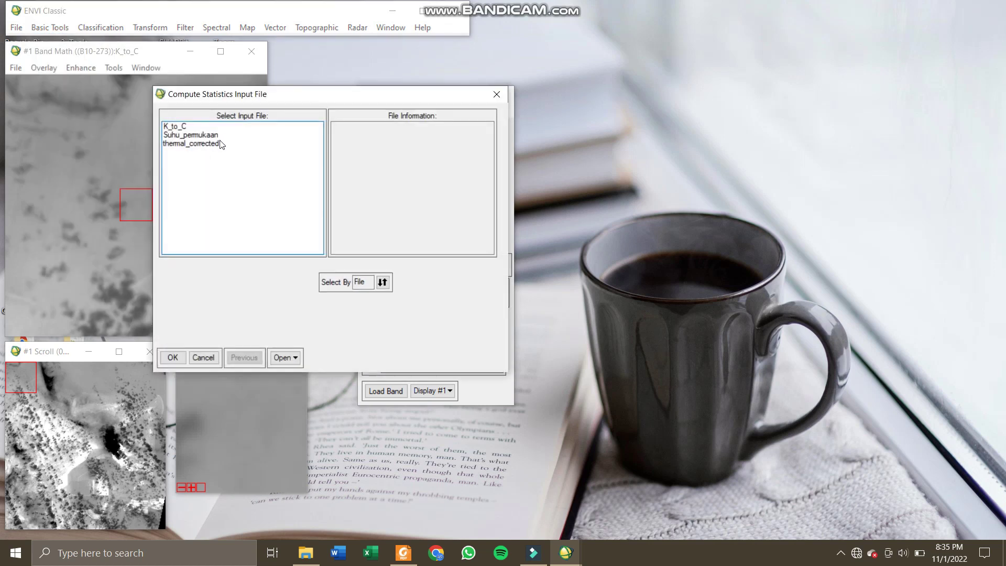
click(204, 128)
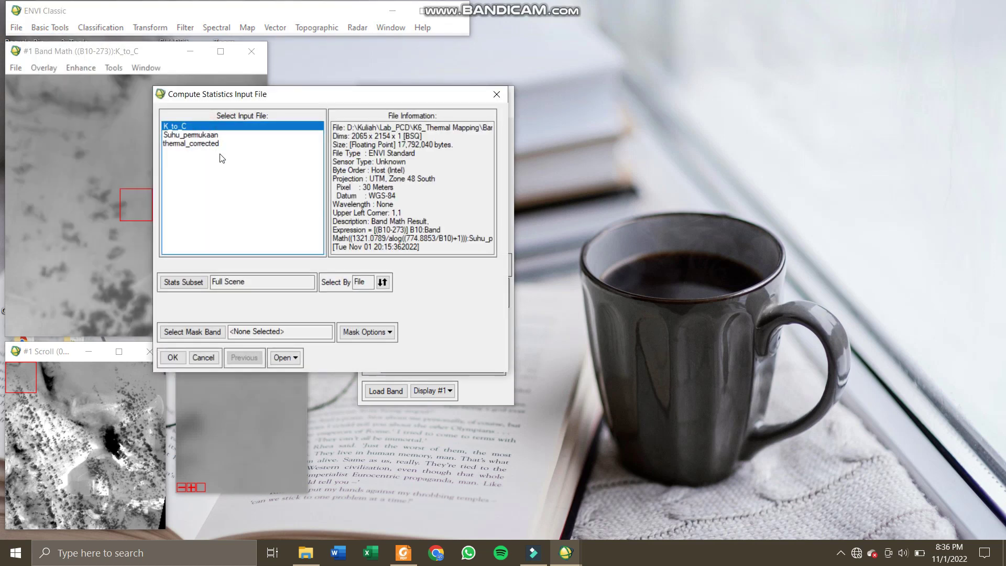
click(174, 358)
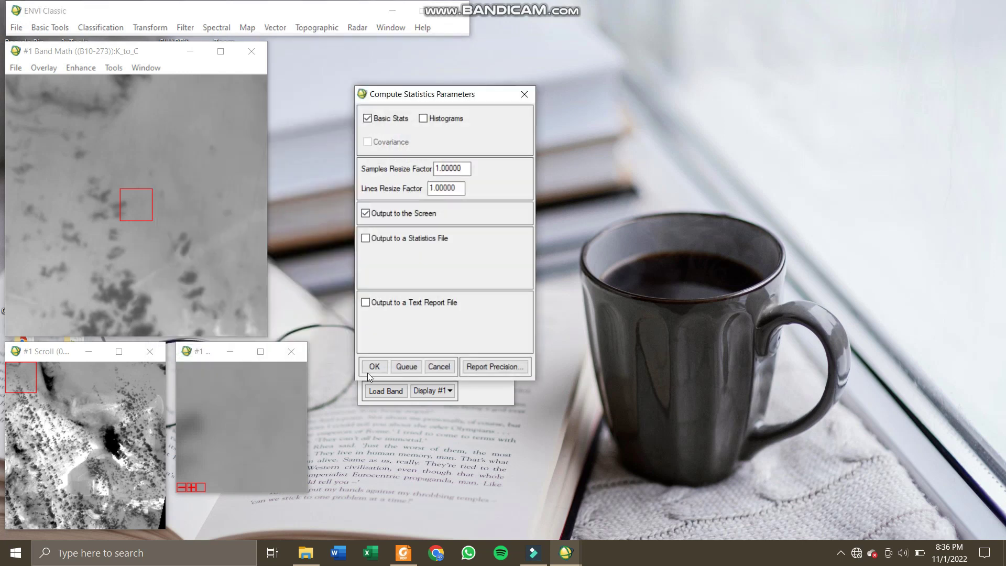
click(369, 370)
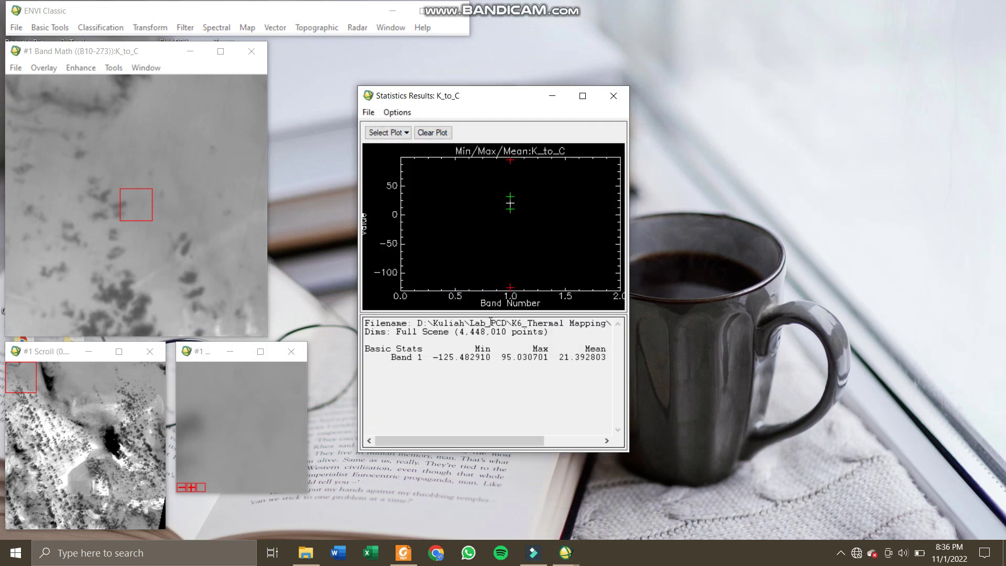
drag(493, 359, 433, 358)
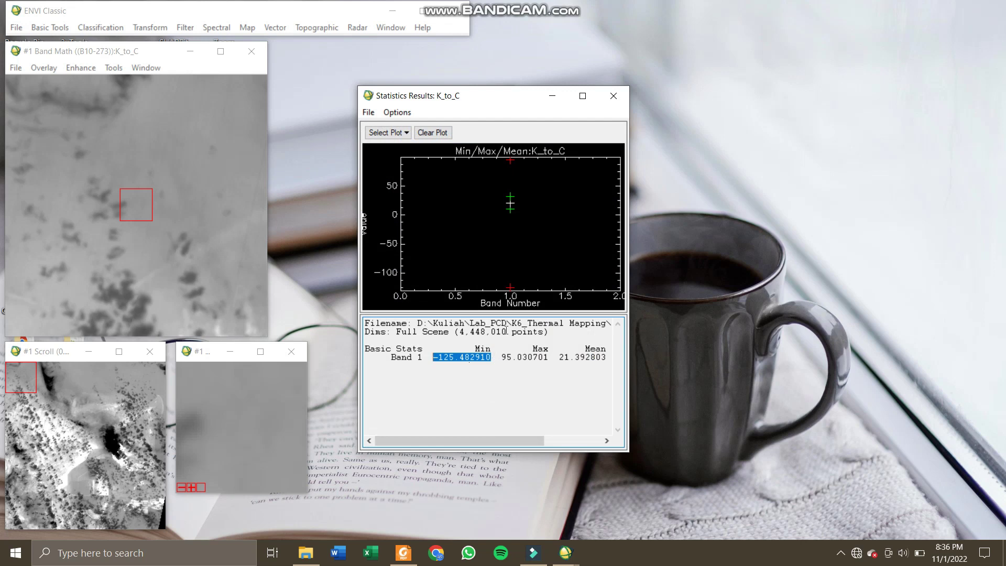
click(614, 98)
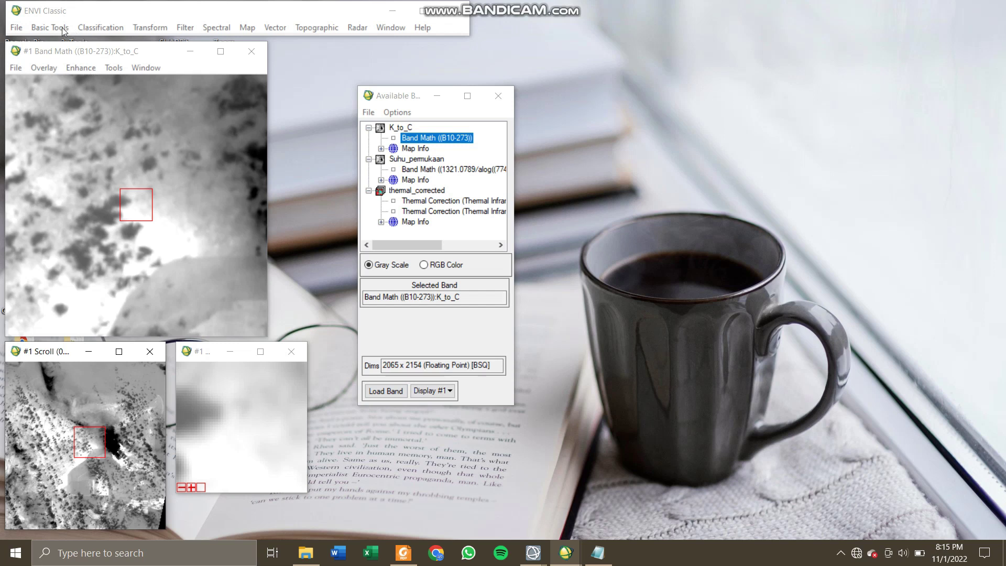
- Add and apply the Band Math expression (B10>0), assigning B10 to the Band Math band of K_to_C
click(62, 30)
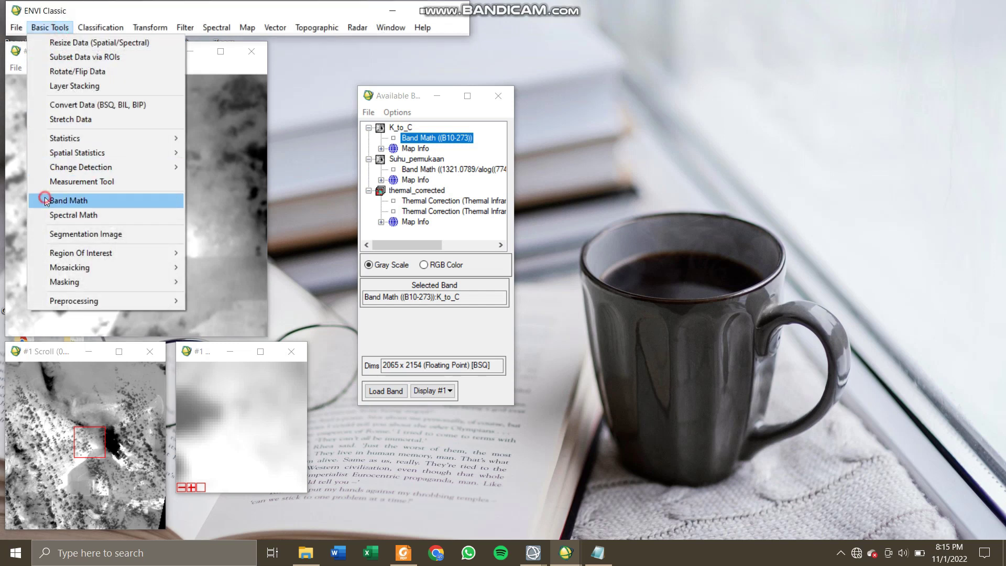
click(46, 201)
click(421, 336)
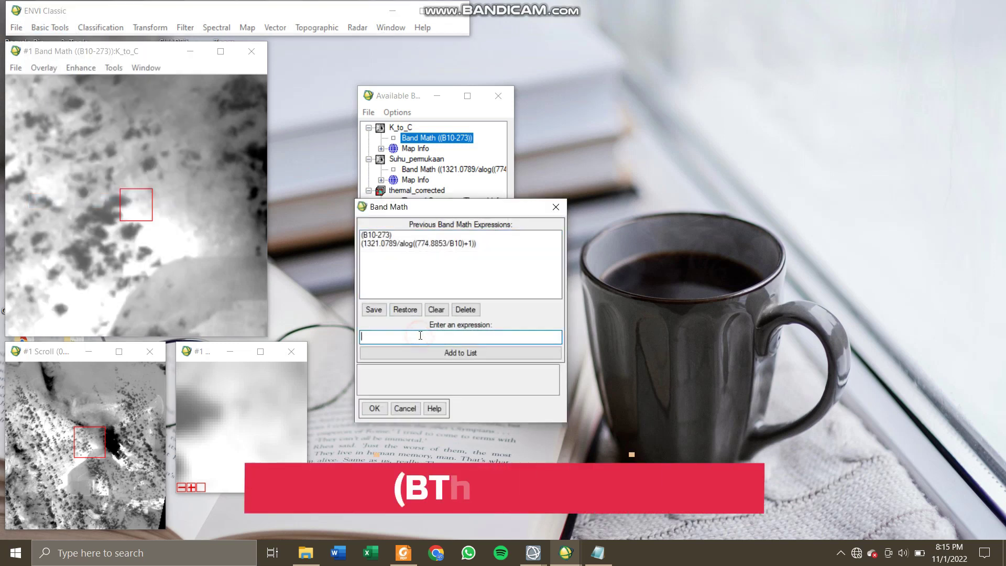
text((B10>0)
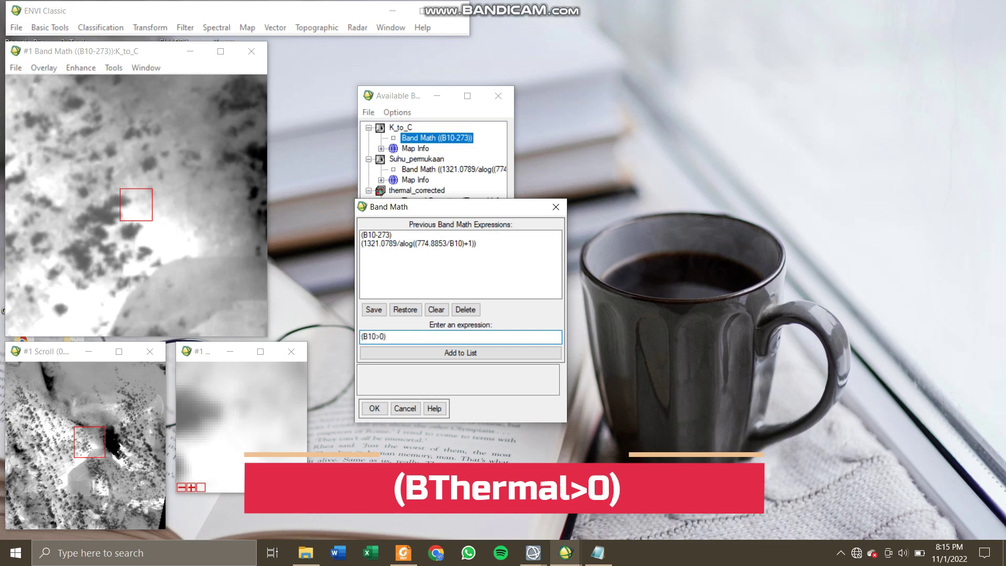
click(402, 356)
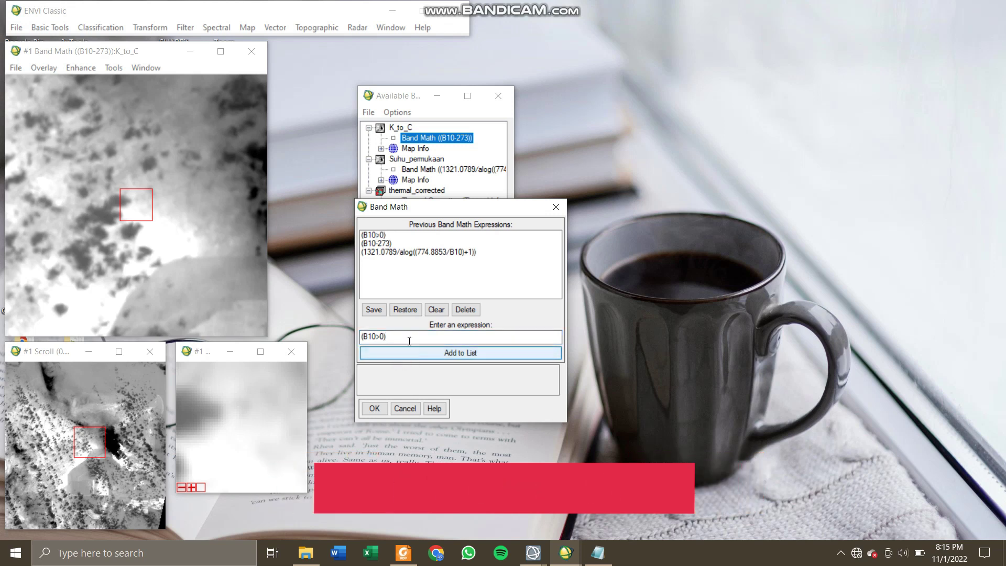
click(417, 236)
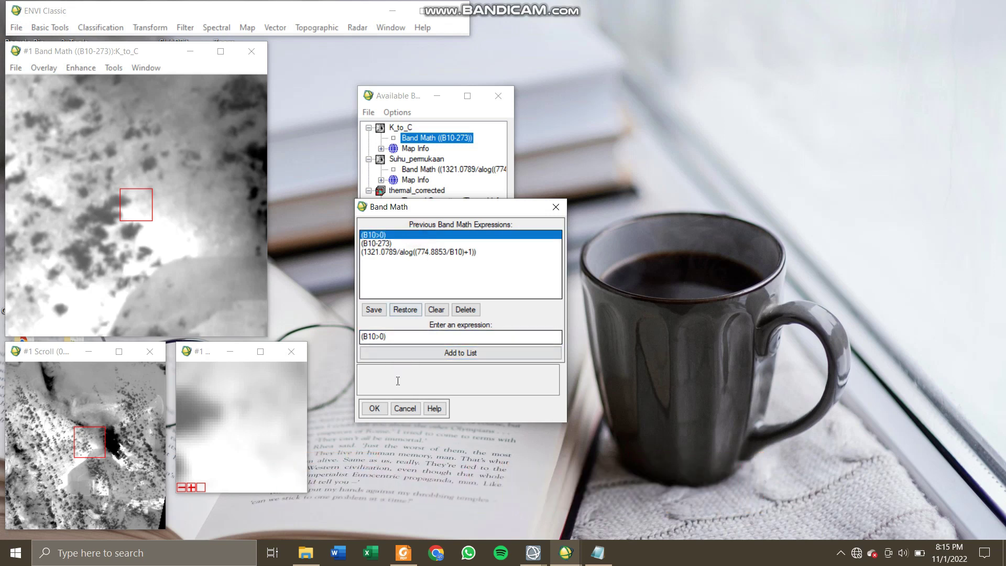
click(374, 409)
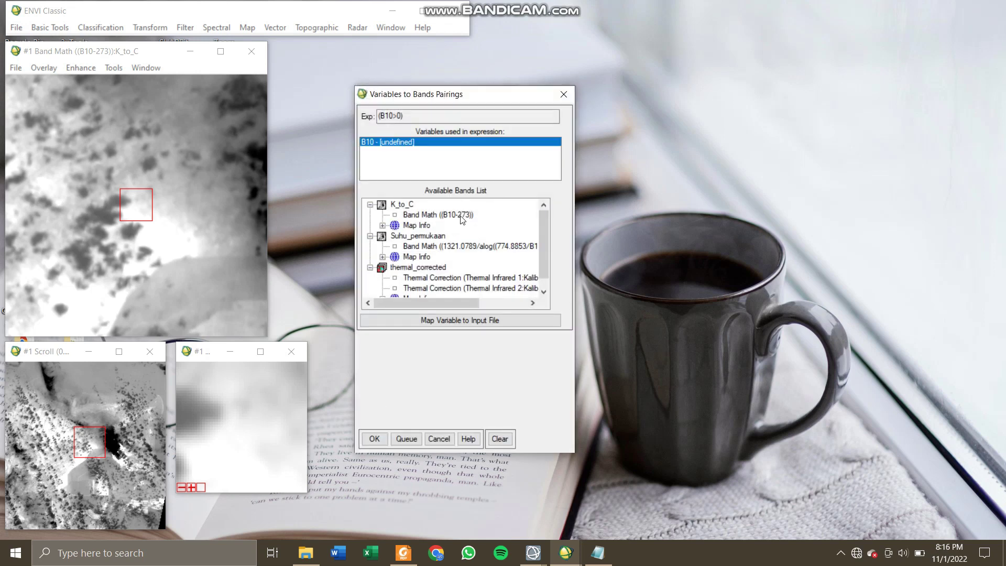
click(462, 214)
- Output the result to C_LEBIHDARI_0 in the Band Math folder, run the calculation and load the new band into Display #1
click(451, 392)
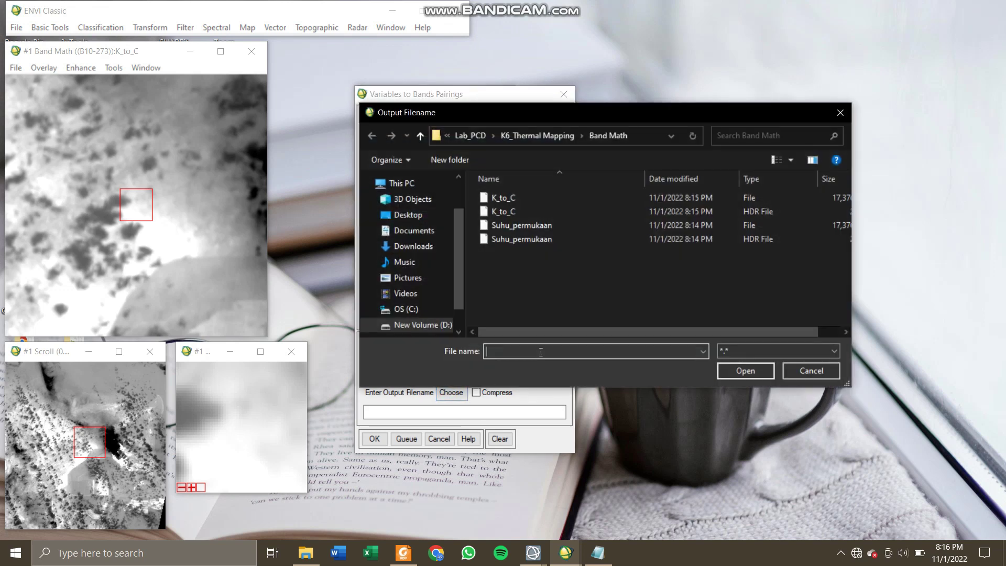
text(C_LEBIHDARI_0)
key(Return)
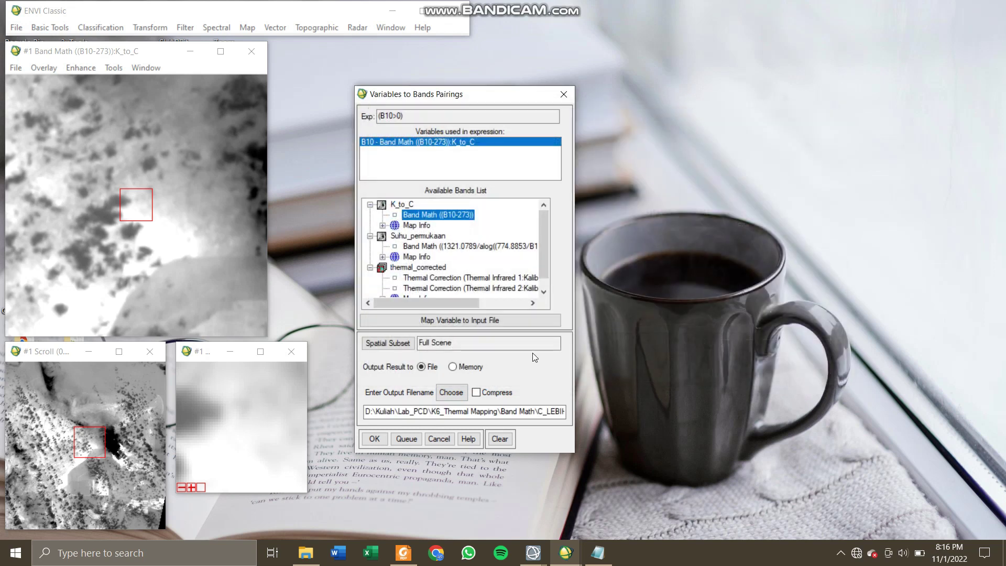
click(383, 439)
click(401, 388)
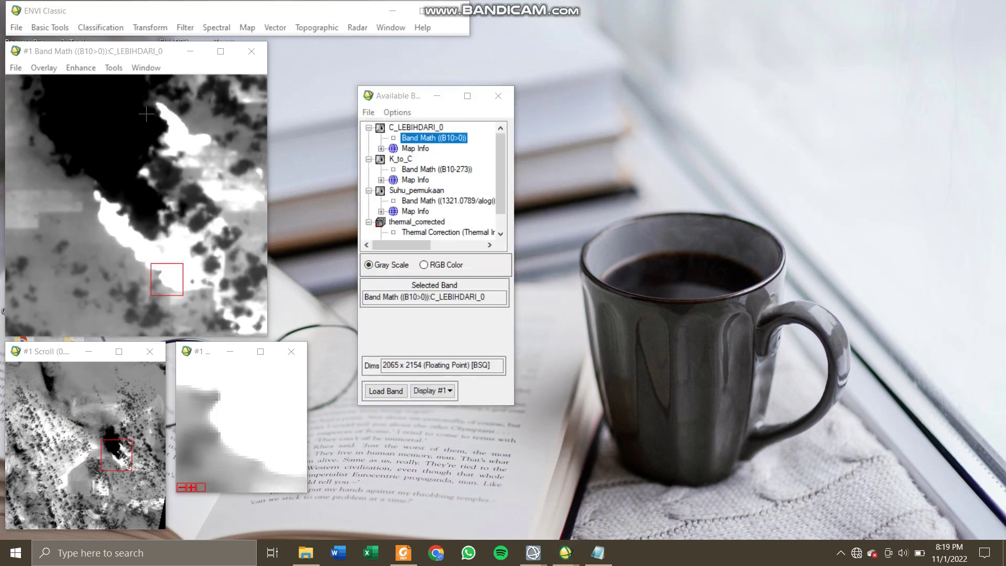
- Compute the basic statistics for the full C_LEBIHDARI_0 scene
click(56, 28)
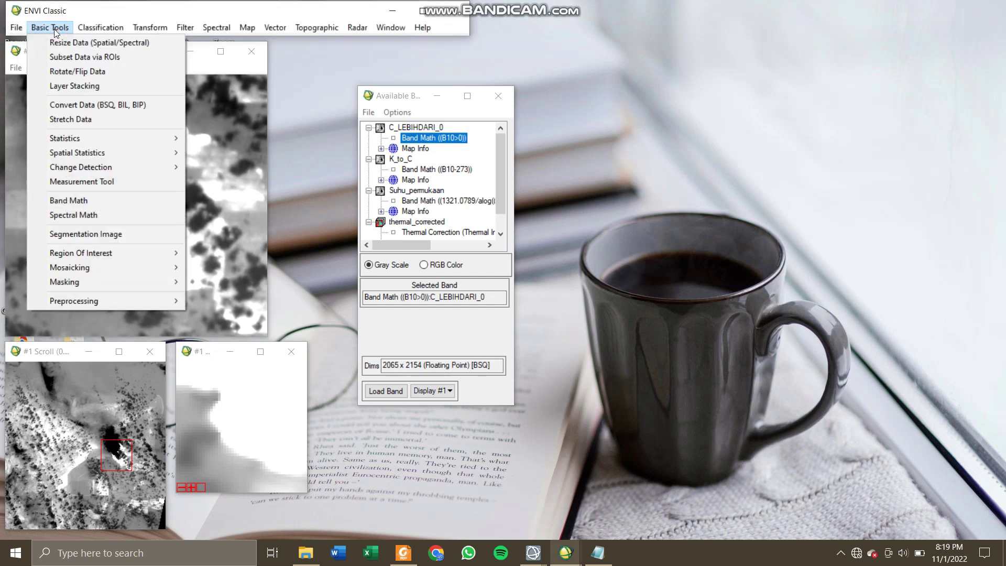
mouse_move(96, 138)
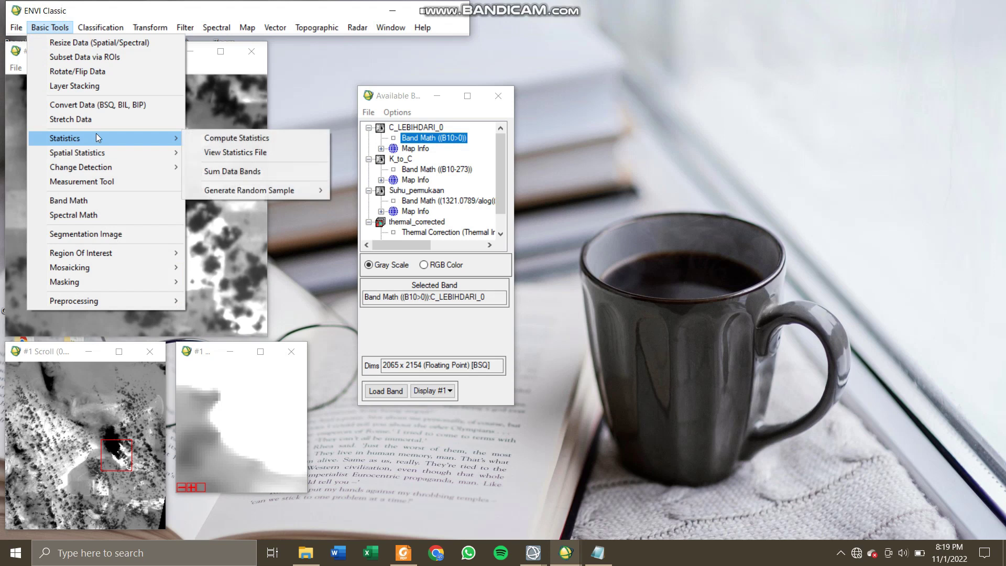
click(199, 140)
click(209, 126)
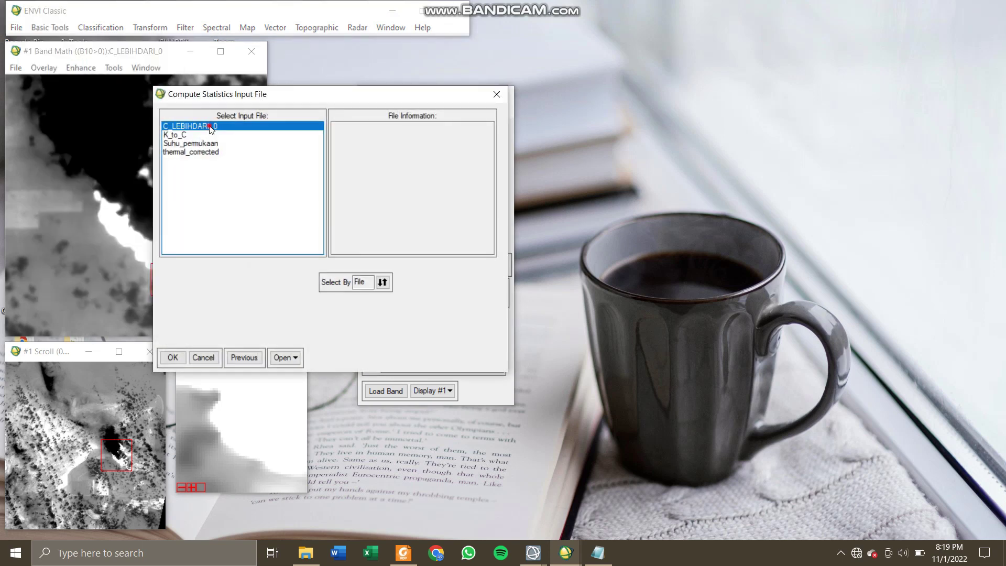
click(175, 360)
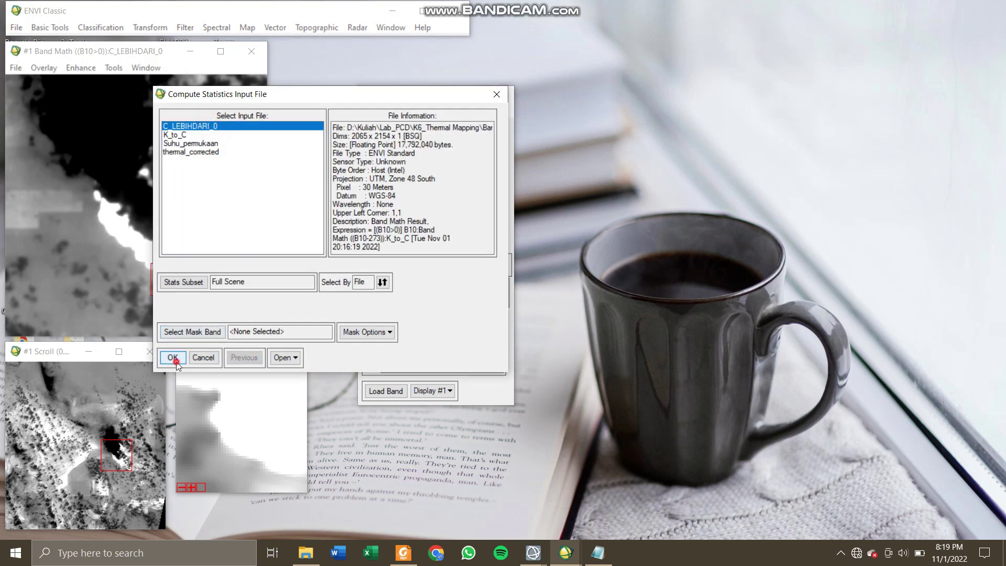
click(383, 366)
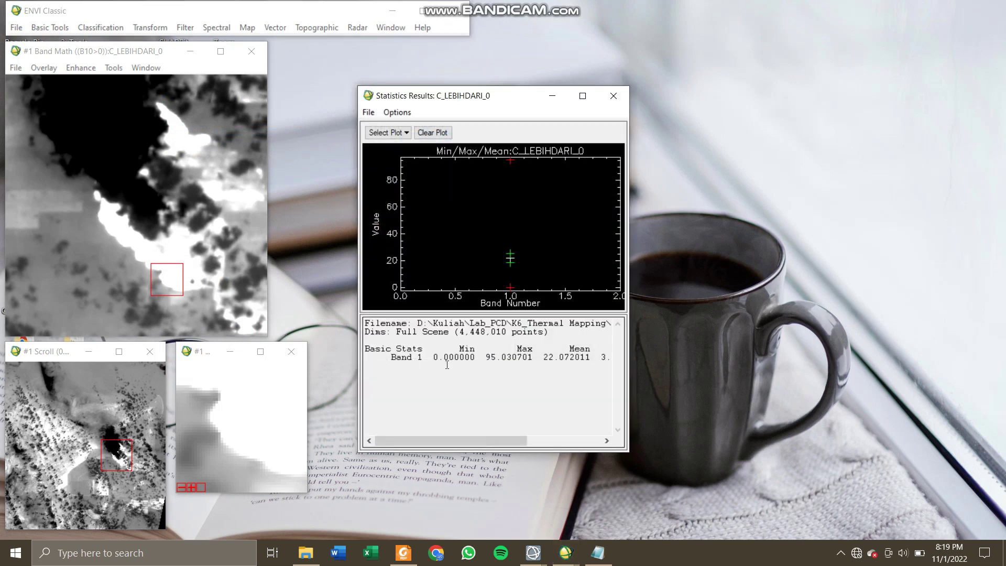
- Copy the band's maximum value from the C_LEBIHDARI_0 statistics and close the results
drag(531, 357, 486, 358)
key(ctrl+c)
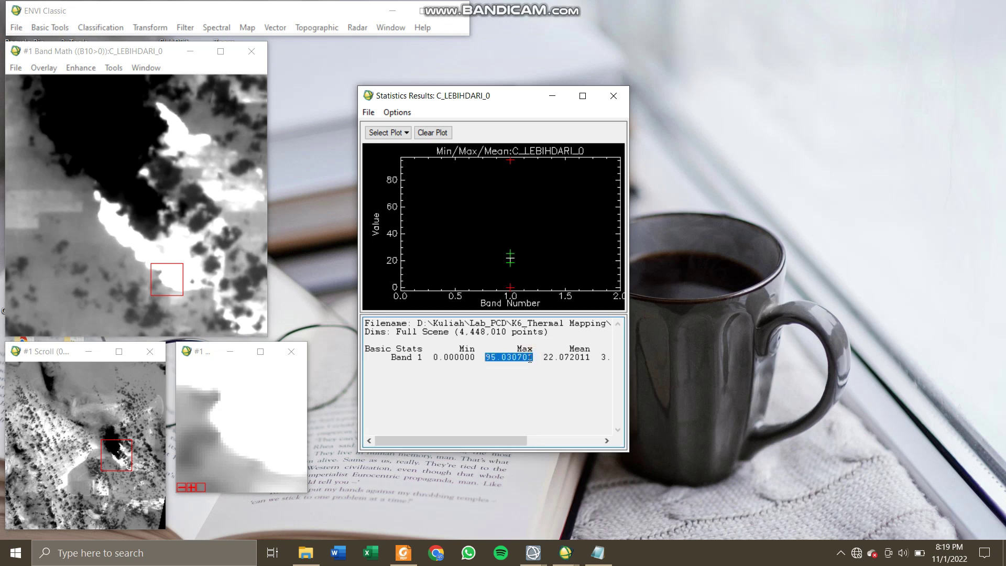
click(614, 106)
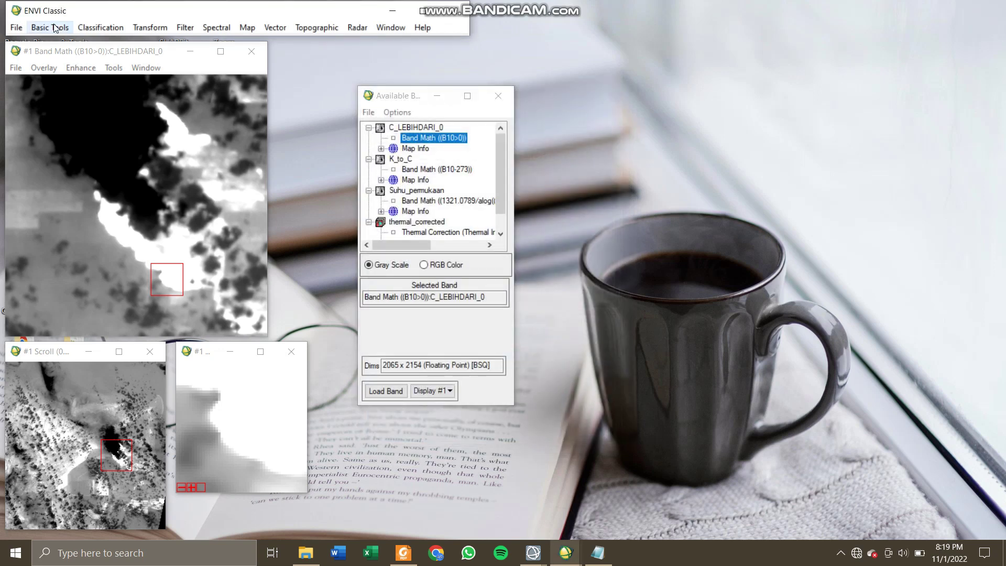
- Start a Density Slice on the Band Math band of C_LEBIHDARI_0 and clear all default ranges
click(45, 70)
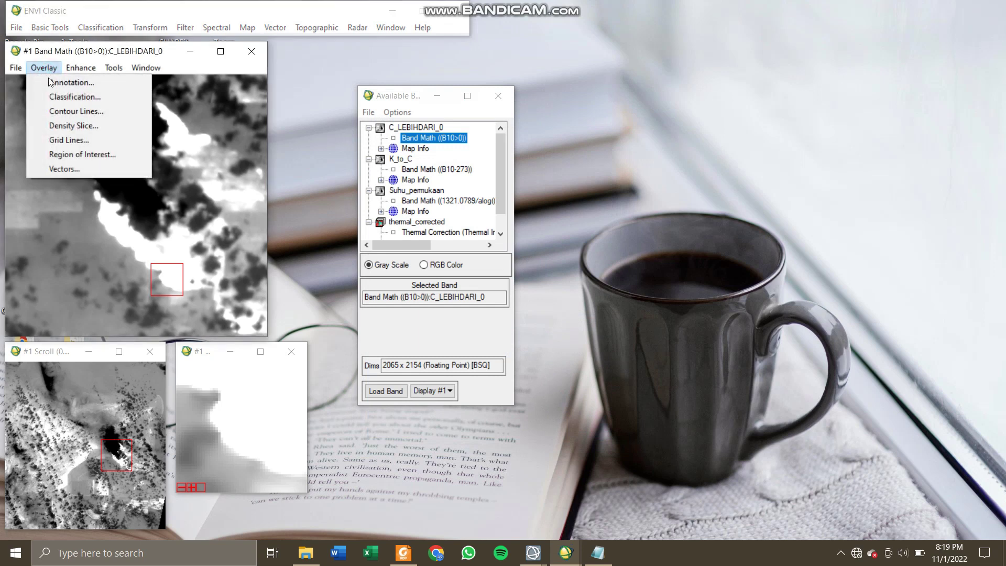
click(108, 126)
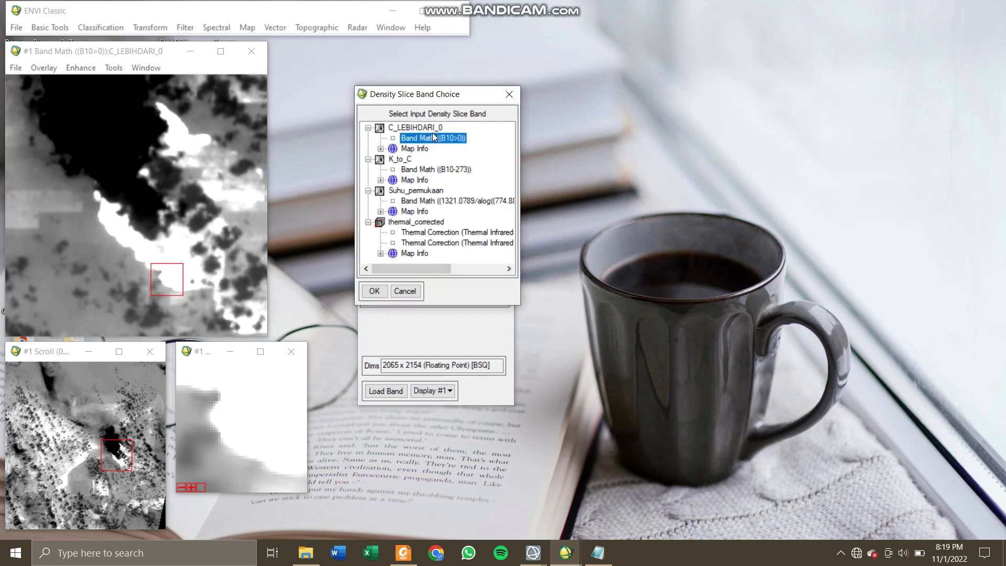
click(382, 291)
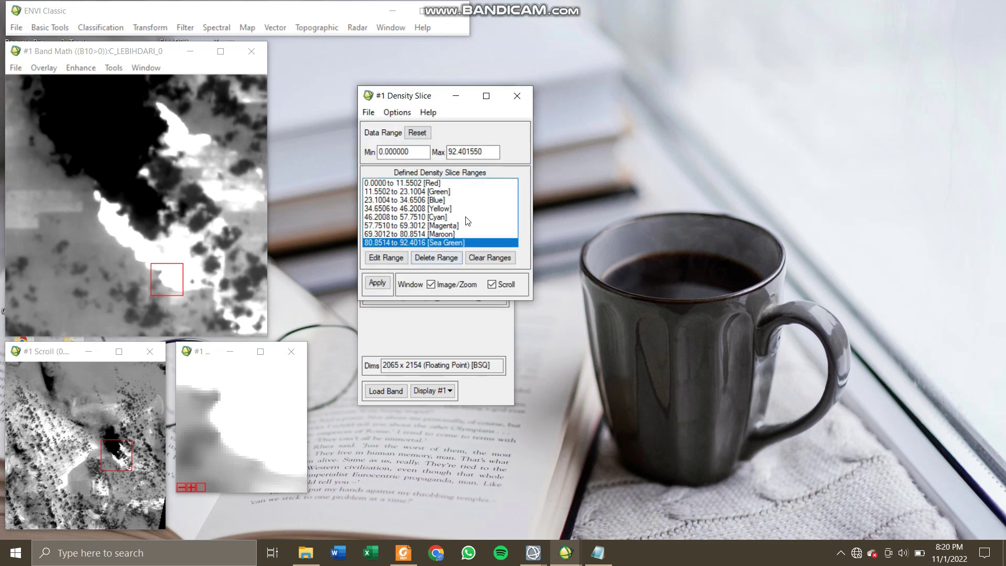
click(493, 258)
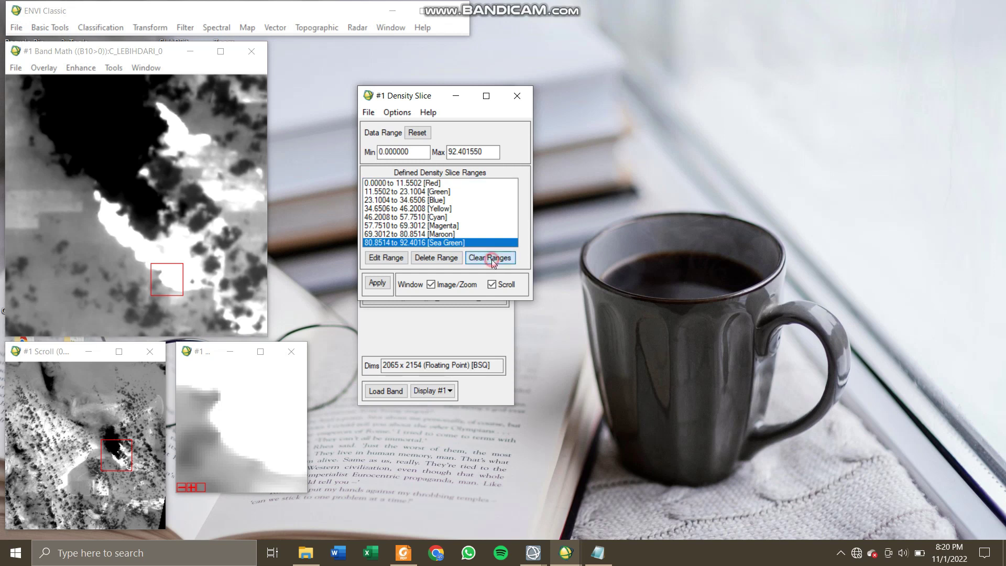
- Add 5 new density slice ranges starting at 0 and ending at the copied maximum, 95.030701
click(385, 118)
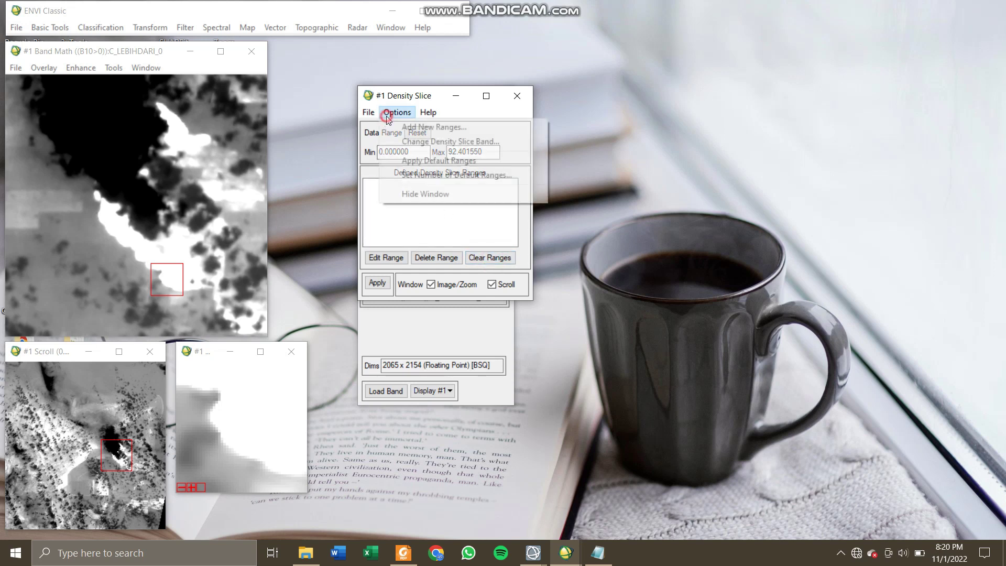
click(461, 127)
click(425, 230)
text(0)
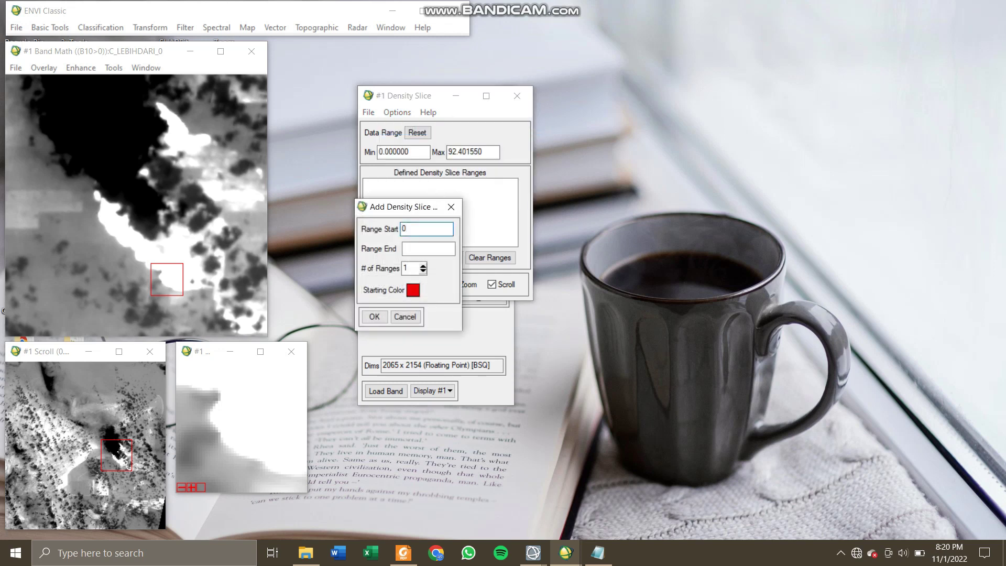
click(429, 249)
key(ctrl+v)
double_click(406, 268)
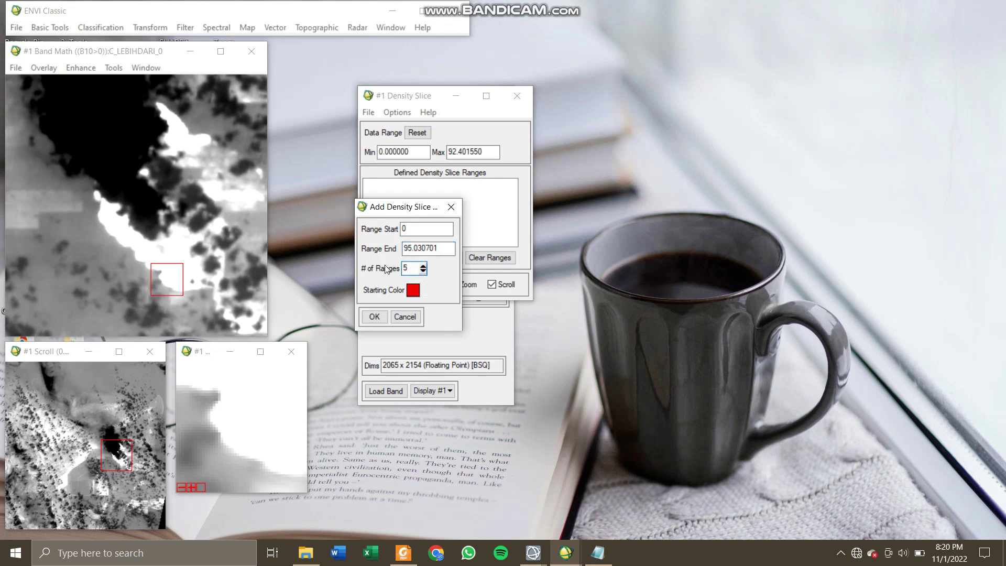
click(383, 318)
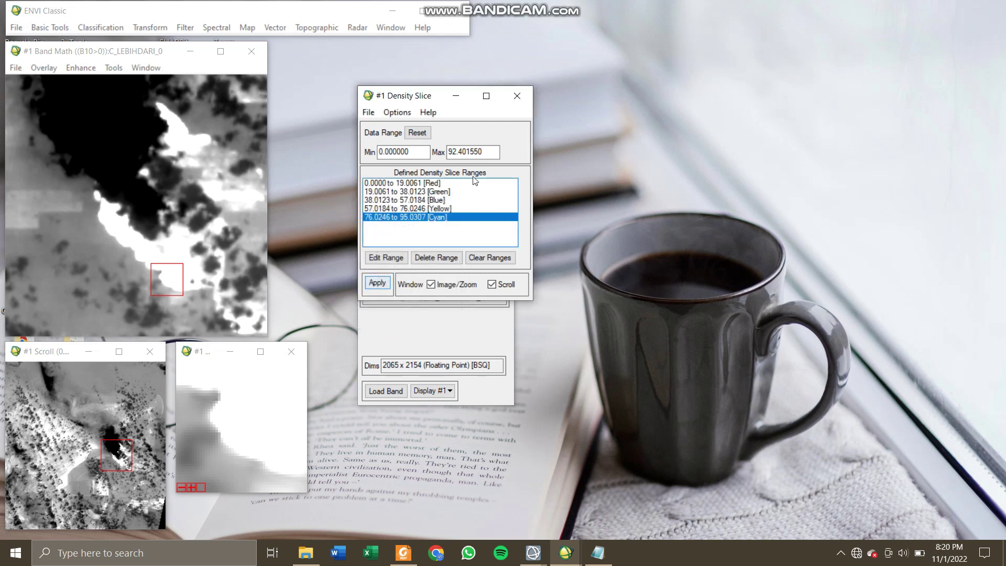
- Set the color of the first density slice range, 0 to 19.0061, to Blue
click(448, 183)
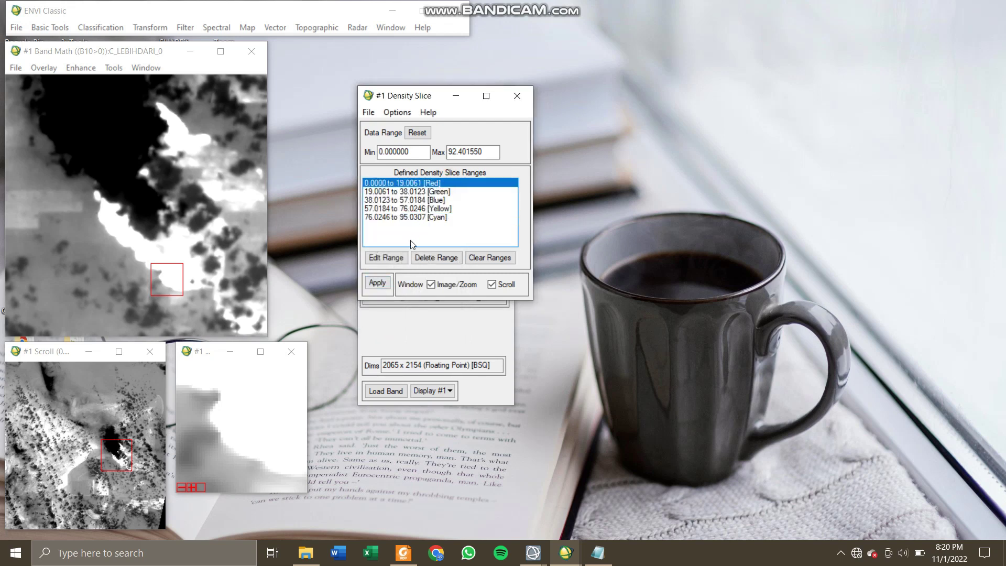
click(392, 257)
click(477, 292)
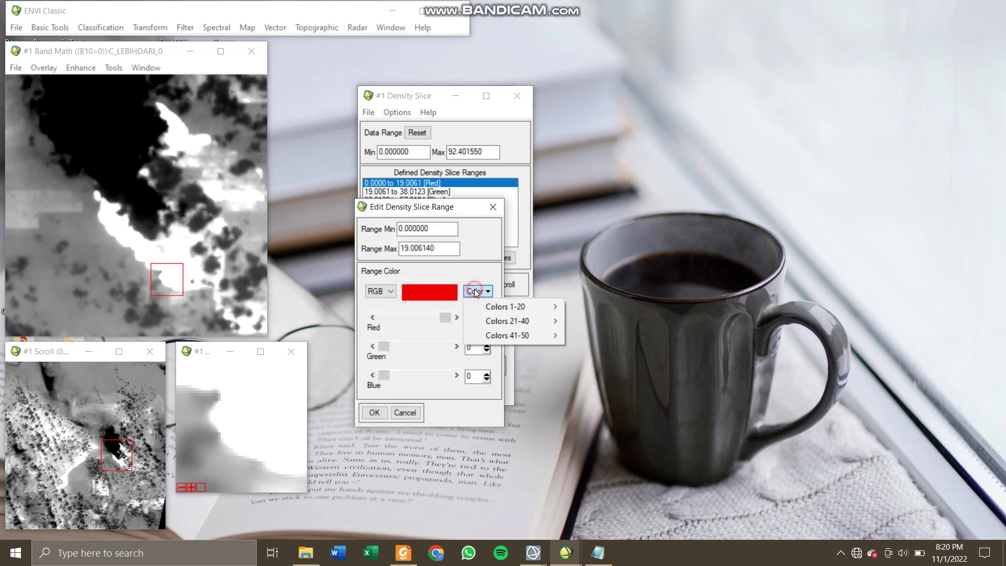
mouse_move(524, 307)
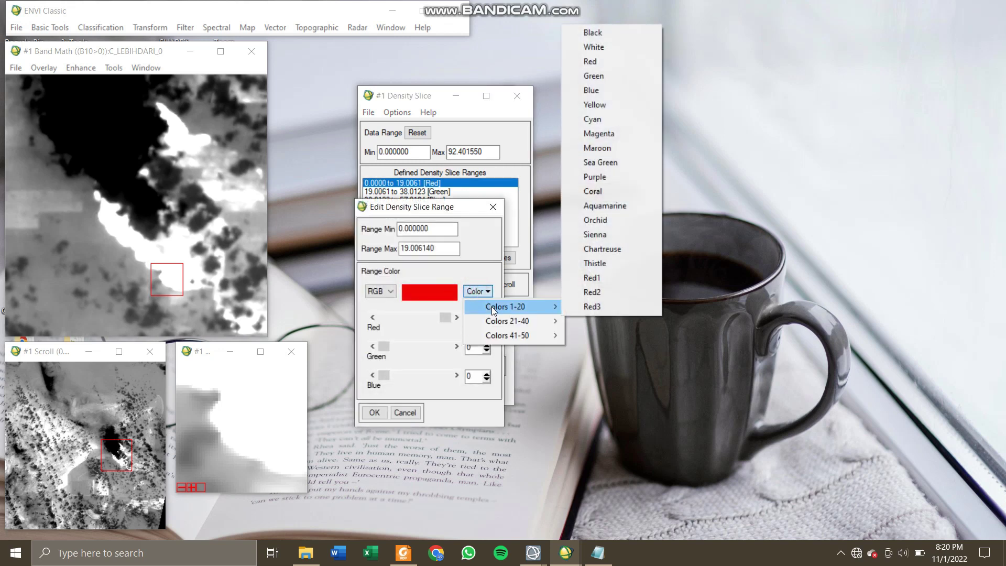
click(605, 91)
click(374, 412)
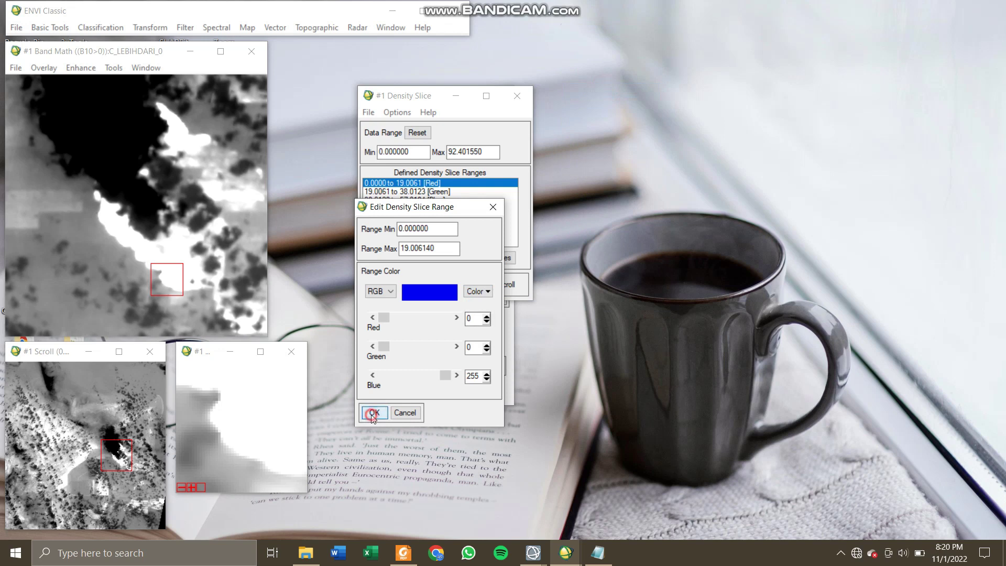
- Set the color of the third density slice range, 38.0123 to 57.0184, to Yellow
click(435, 200)
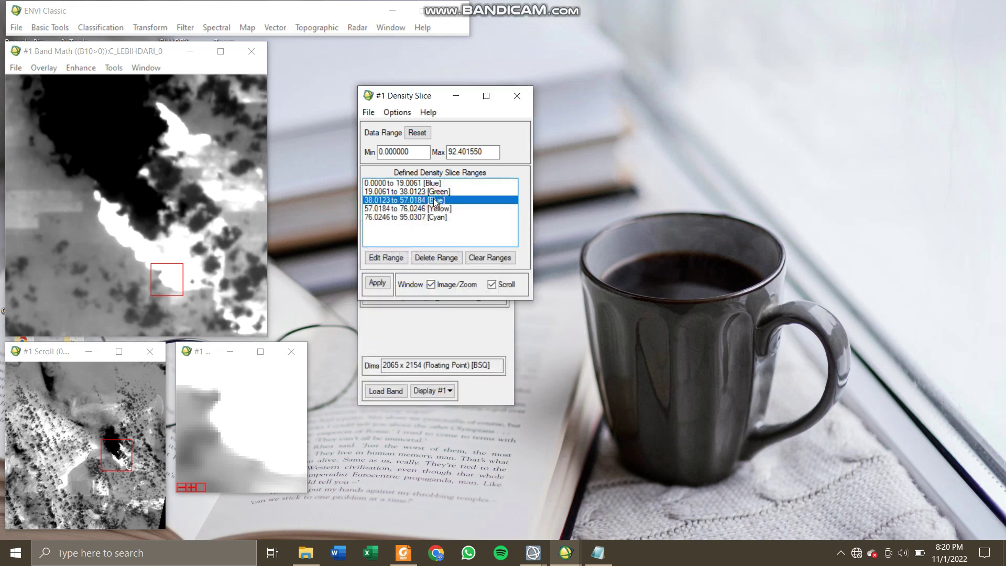
click(387, 257)
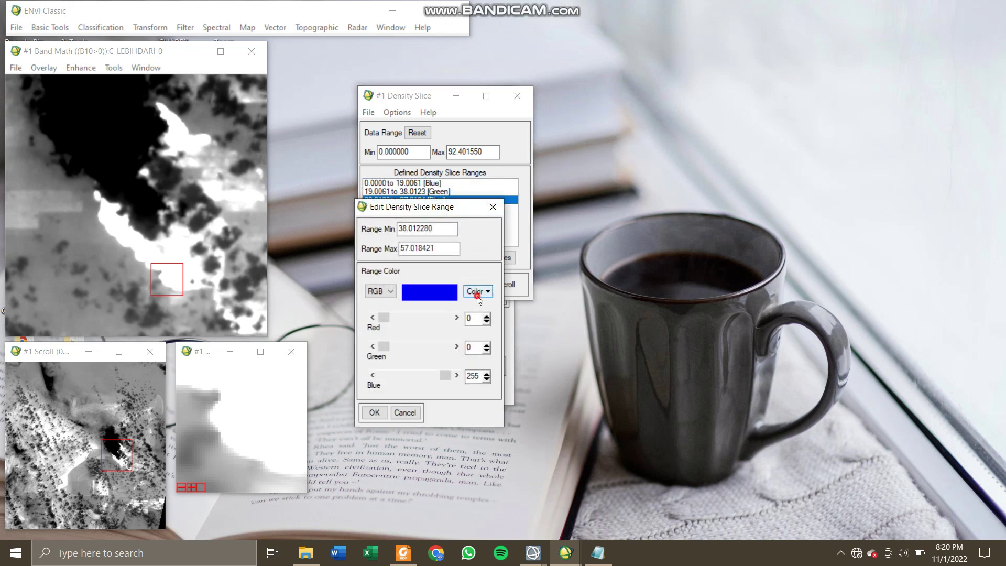
click(477, 292)
mouse_move(544, 307)
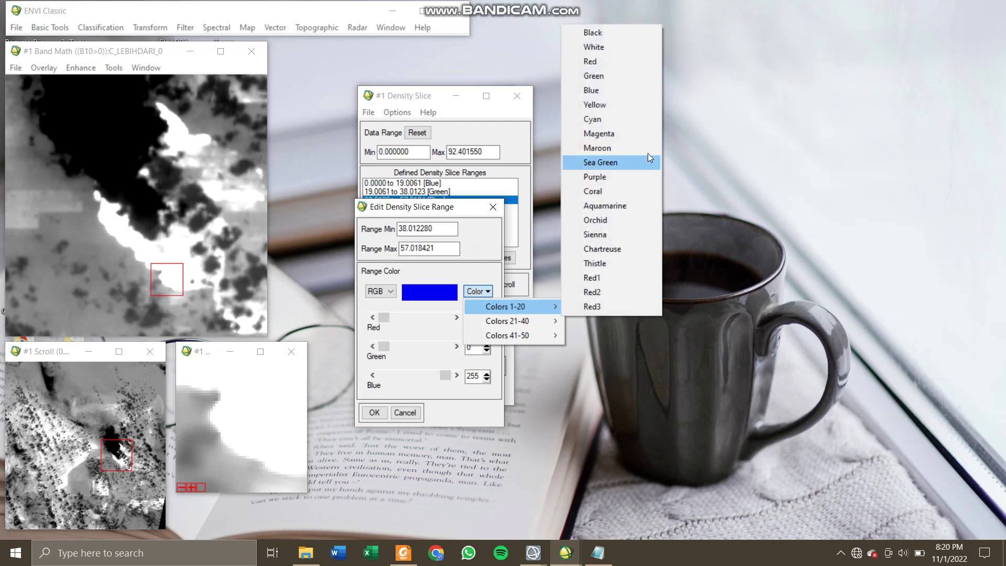
click(625, 104)
click(374, 413)
- Set the color of the fourth density slice range, 57.0184 to 76.0246, to Coral
click(439, 209)
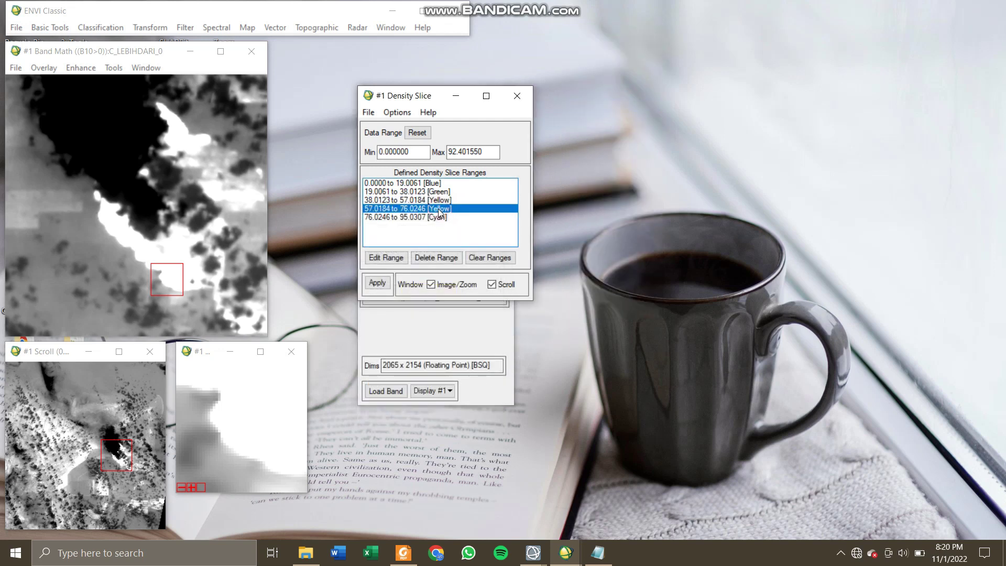
click(386, 257)
click(479, 292)
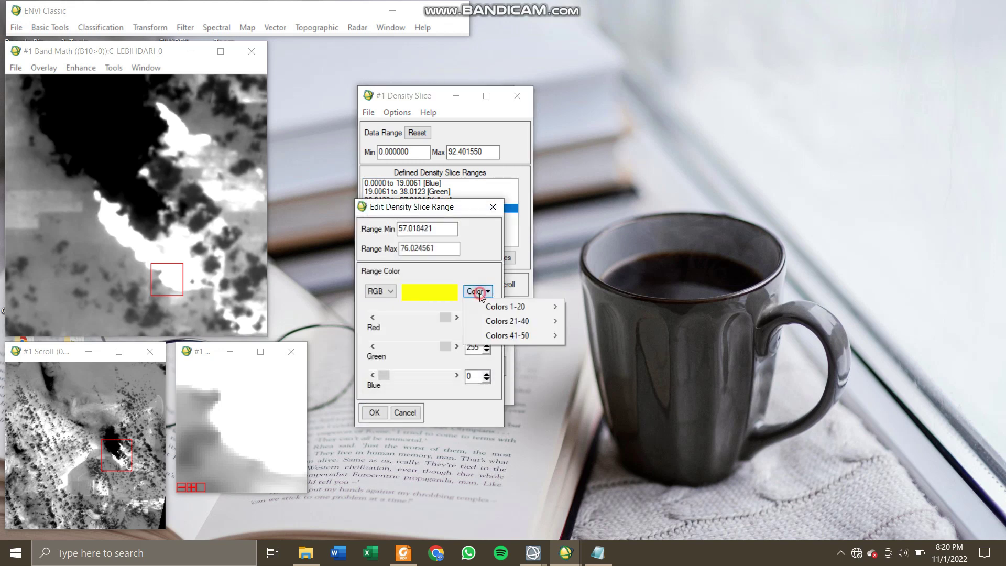
mouse_move(496, 309)
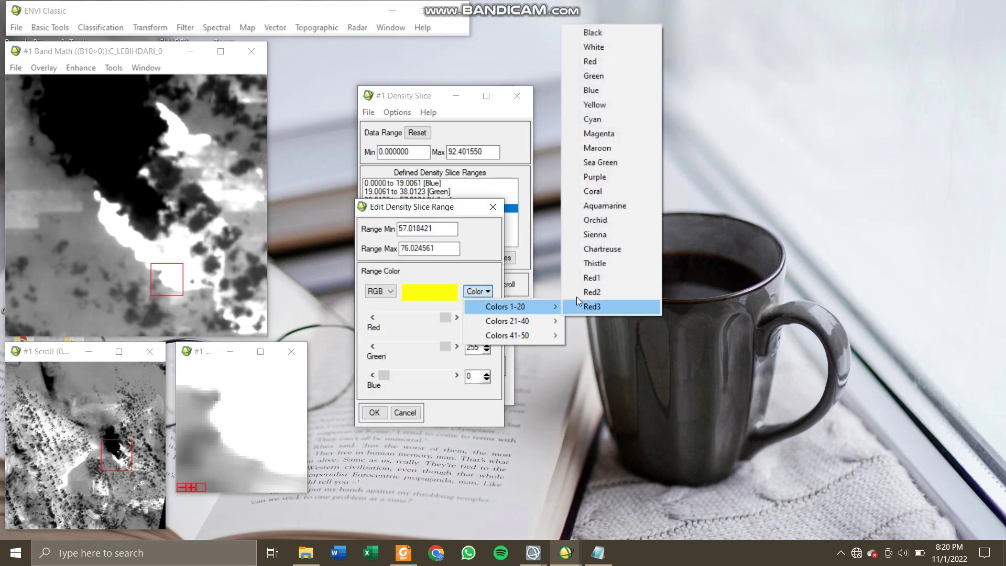
click(639, 194)
click(385, 416)
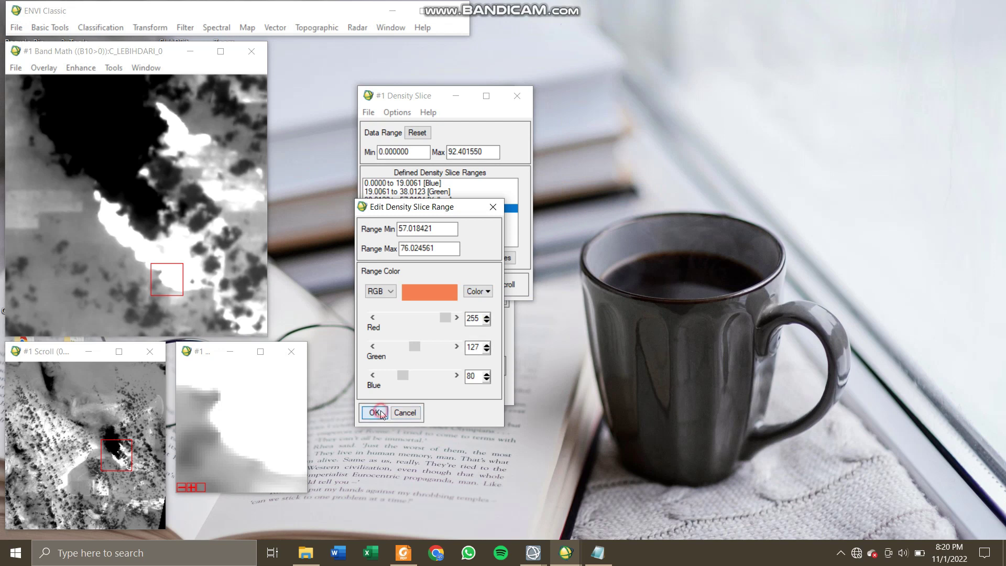
- Set the color of the fifth density slice range, 76.0246 to 95.0307, to Red and apply the ranges to the image
click(454, 220)
click(386, 258)
click(475, 292)
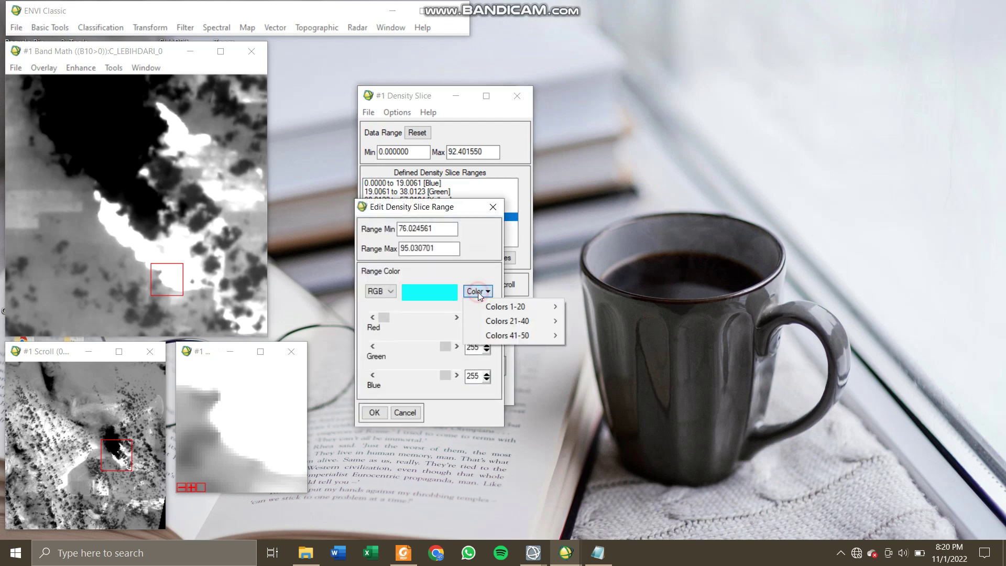
mouse_move(499, 304)
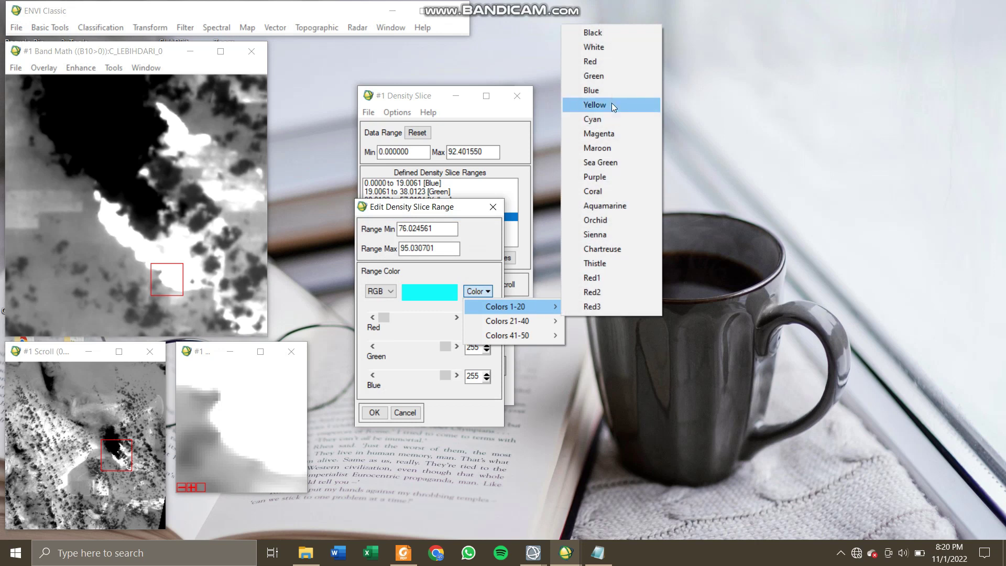
click(605, 61)
click(373, 412)
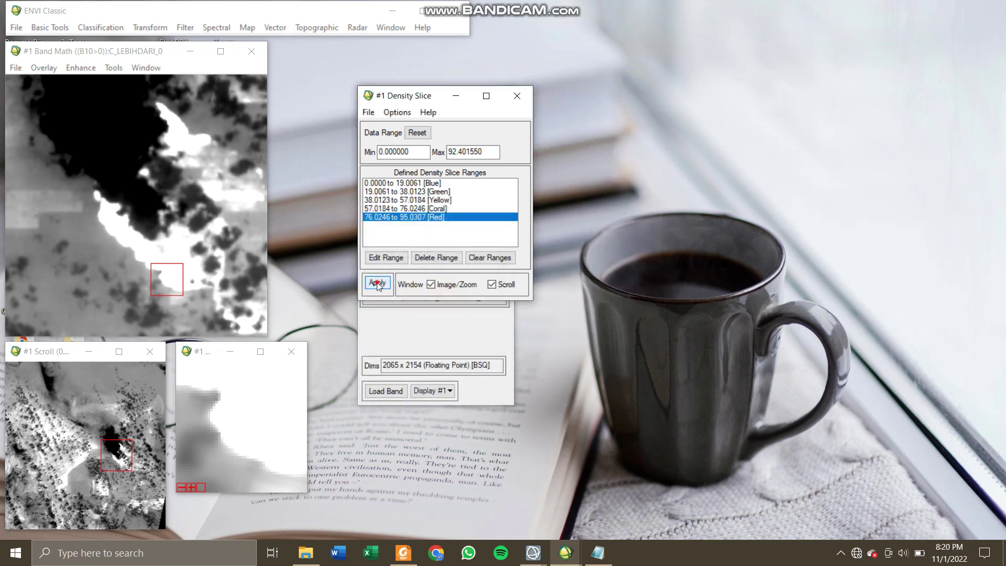
click(377, 283)
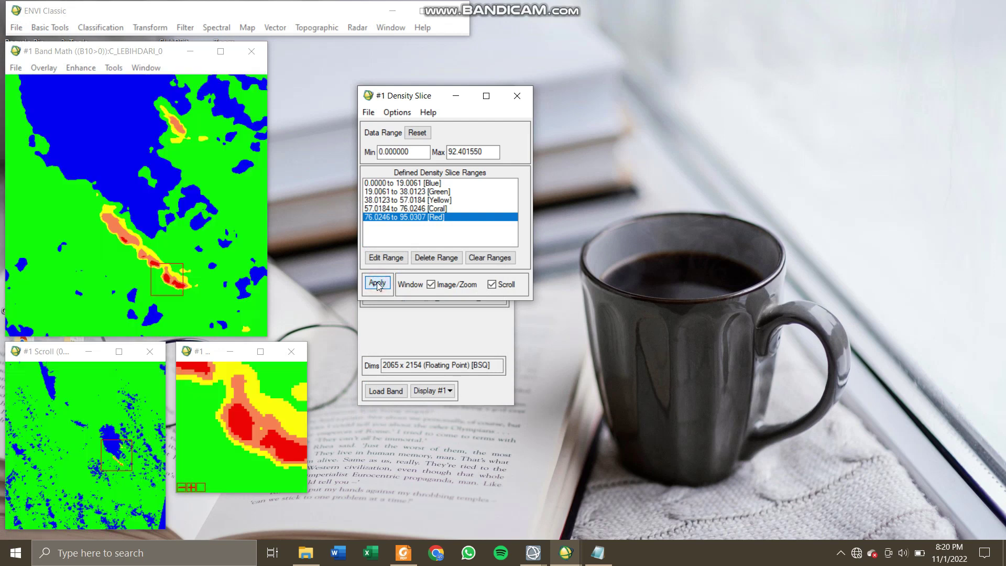
- Examine the yellow, coral and red hot zones of the density-sliced image up close, along with their surroundings
click(140, 254)
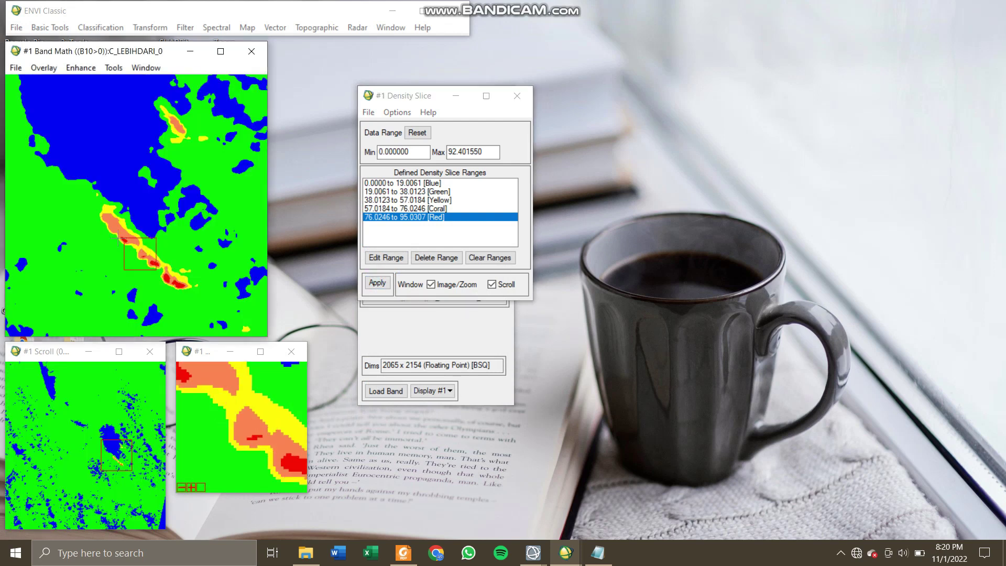
click(119, 237)
drag(75, 406, 48, 480)
click(120, 469)
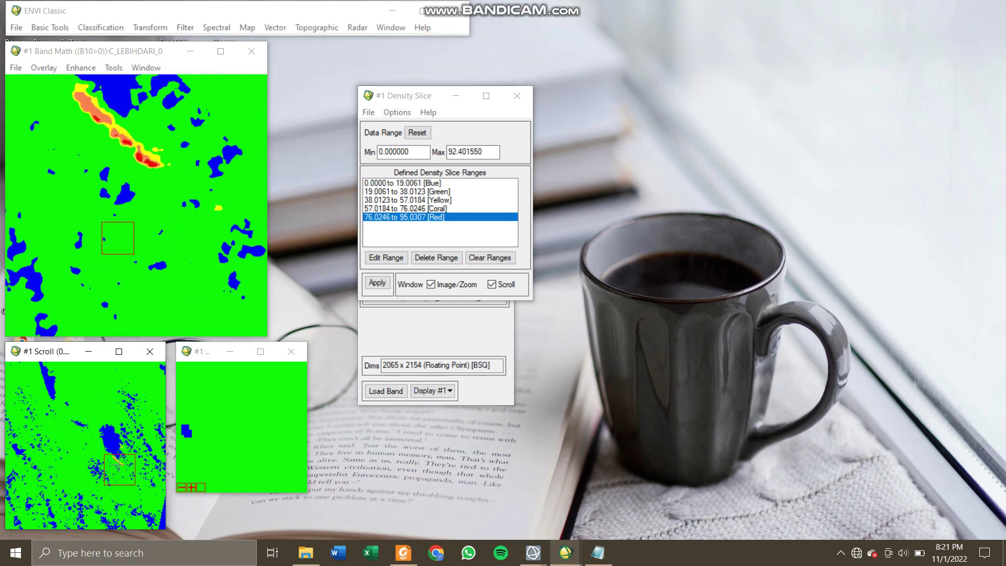
click(116, 459)
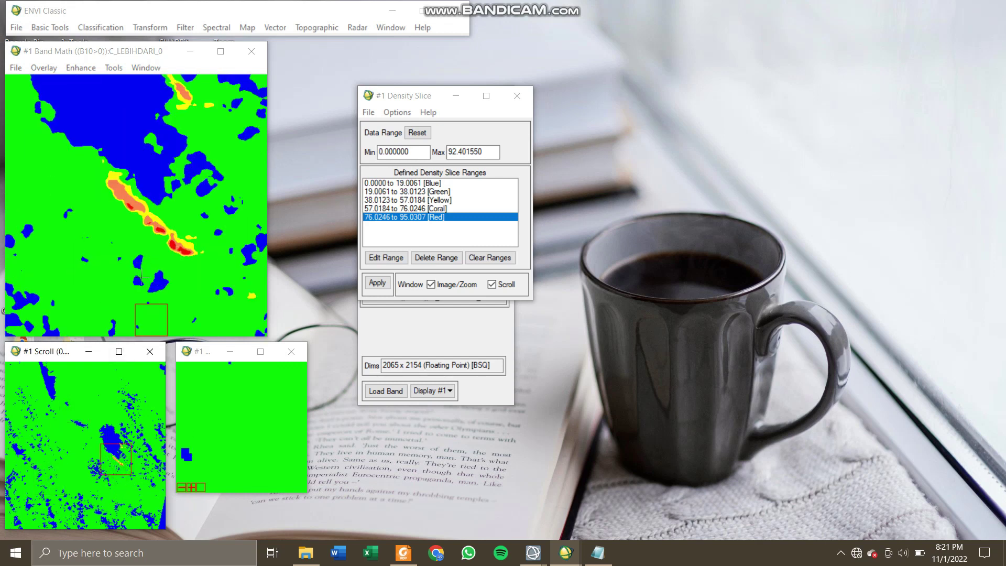
click(186, 94)
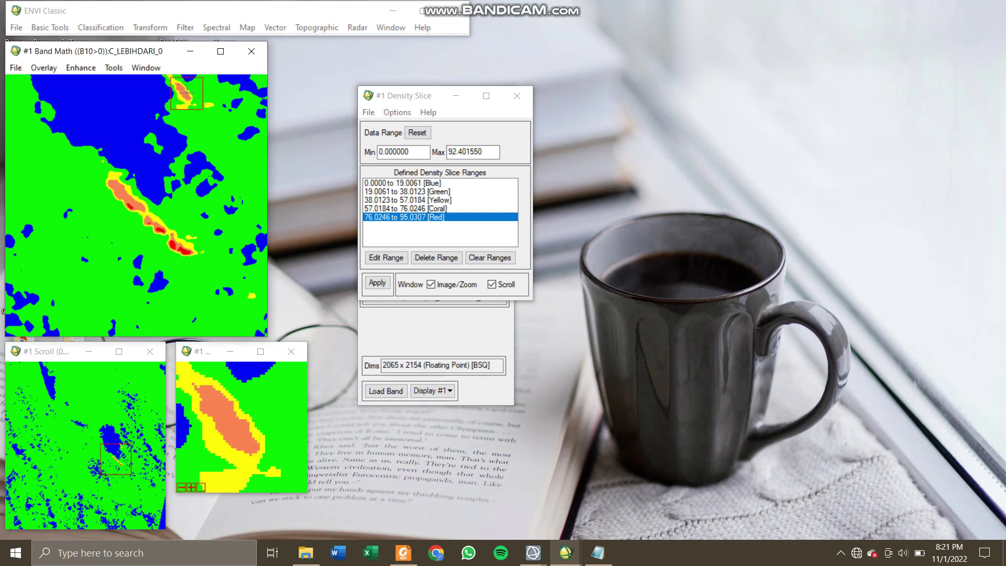
click(151, 225)
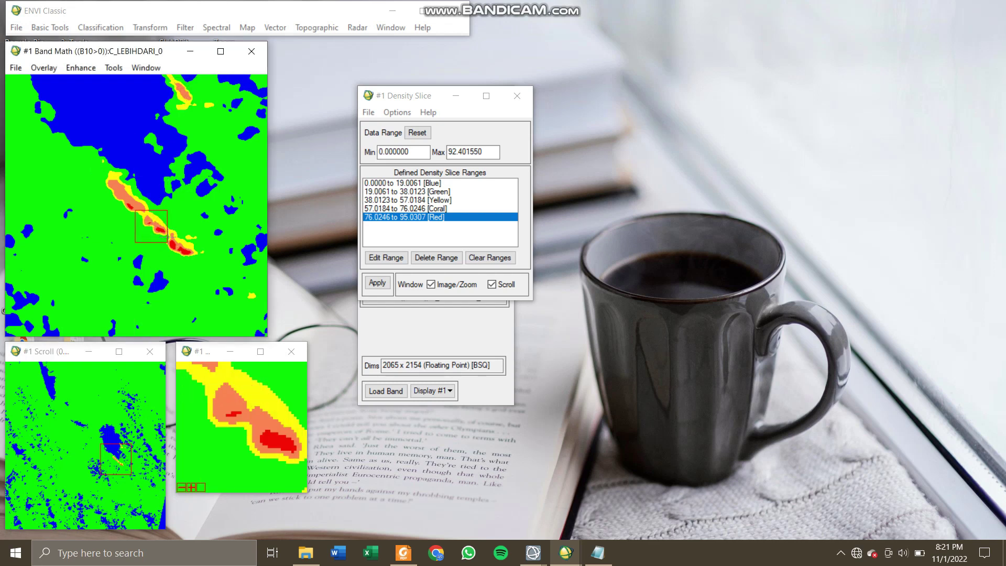
click(180, 242)
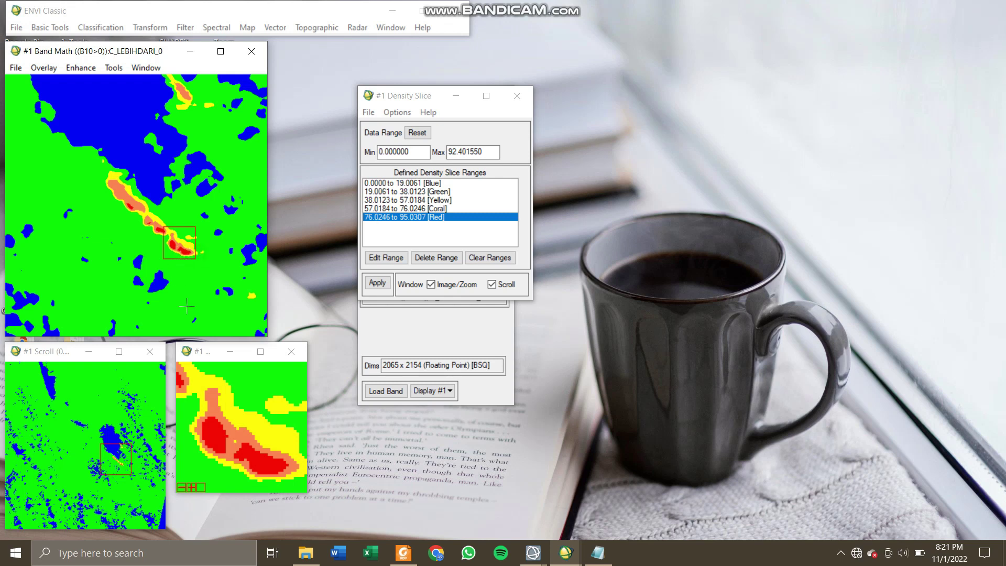
click(246, 388)
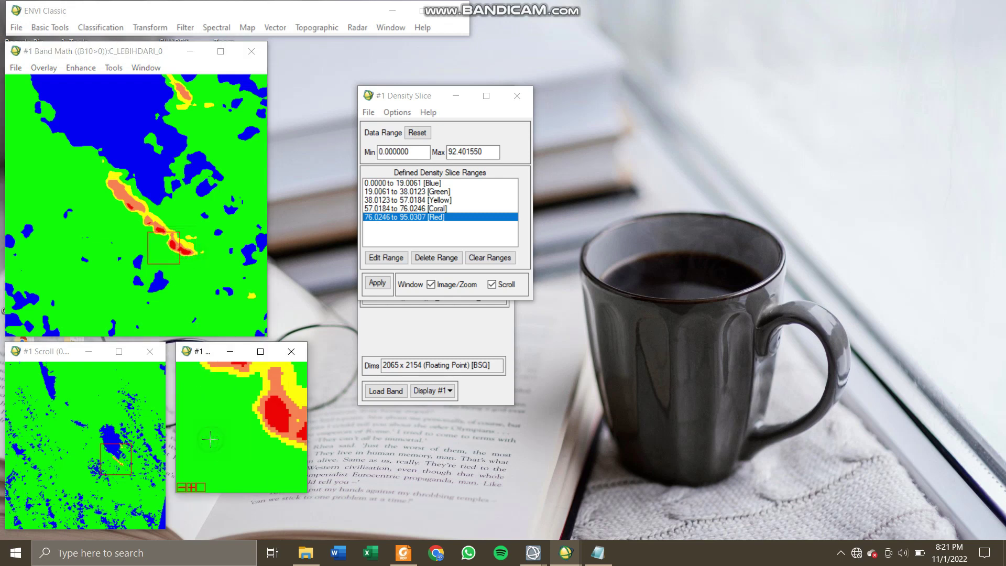
click(236, 393)
click(220, 401)
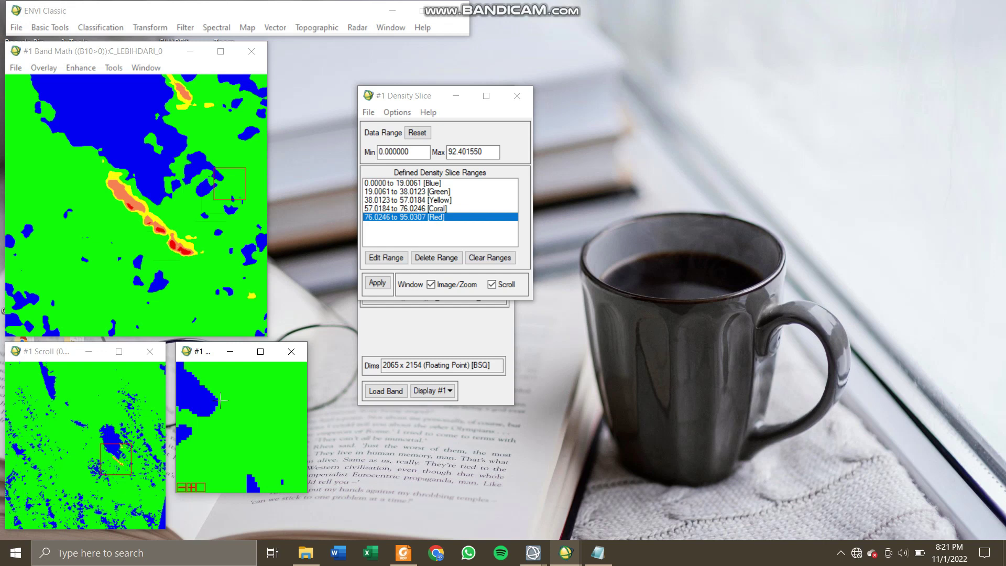
- Inspect pixel temperatures around the southern red hot zone with Cursor Location/Value, moving its window clear of the density slice range list
click(174, 246)
right_click(174, 248)
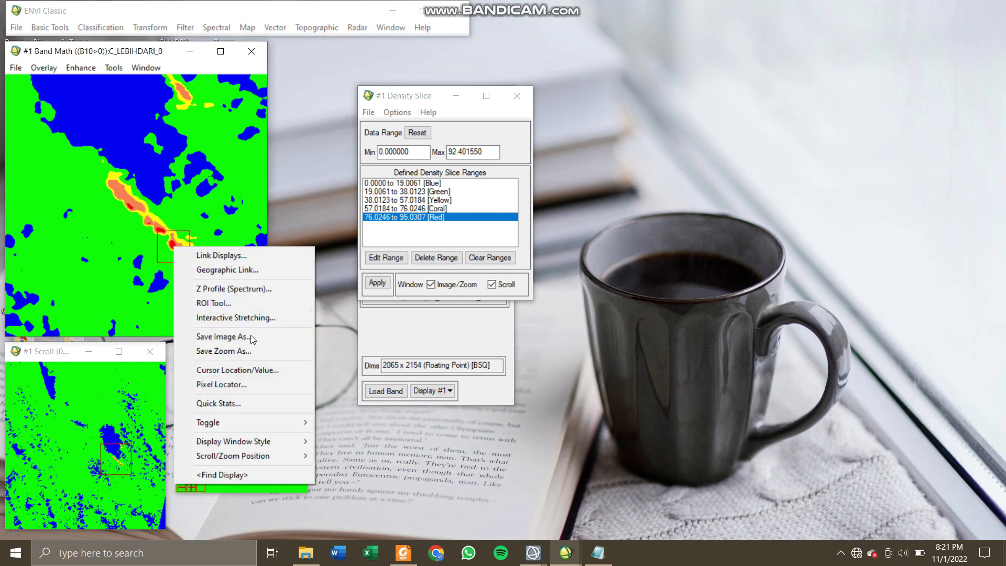
click(258, 370)
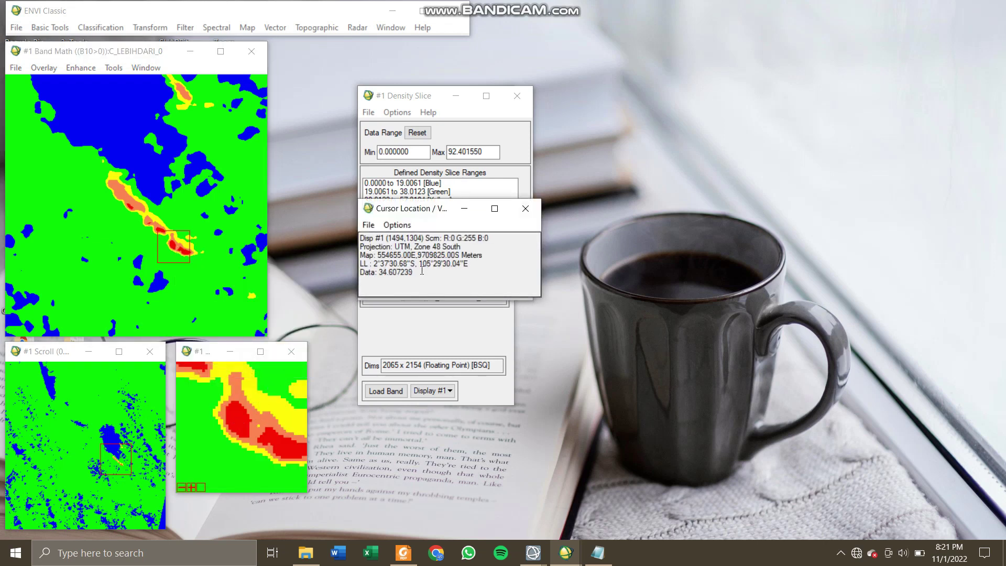
drag(420, 271, 382, 275)
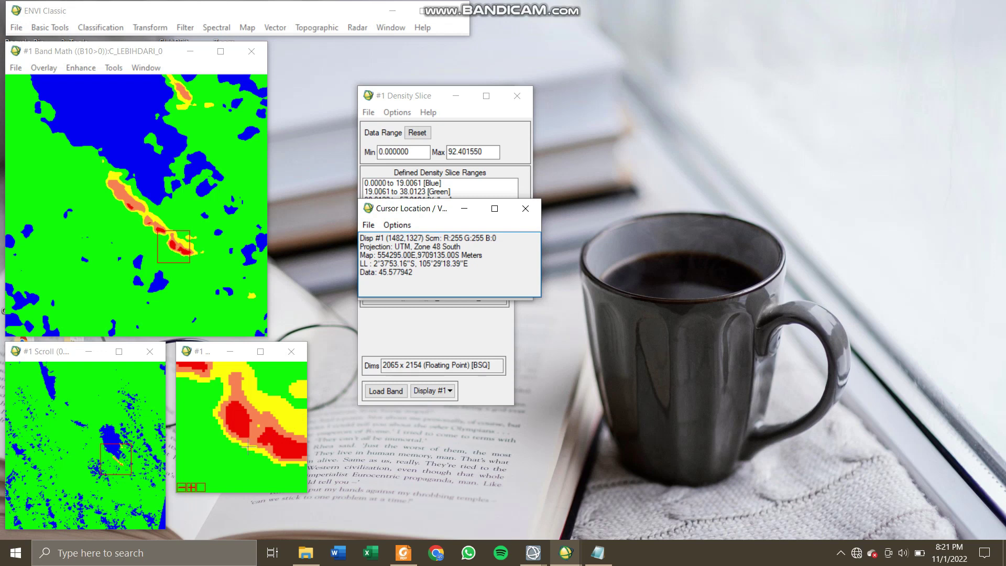
drag(430, 208, 434, 241)
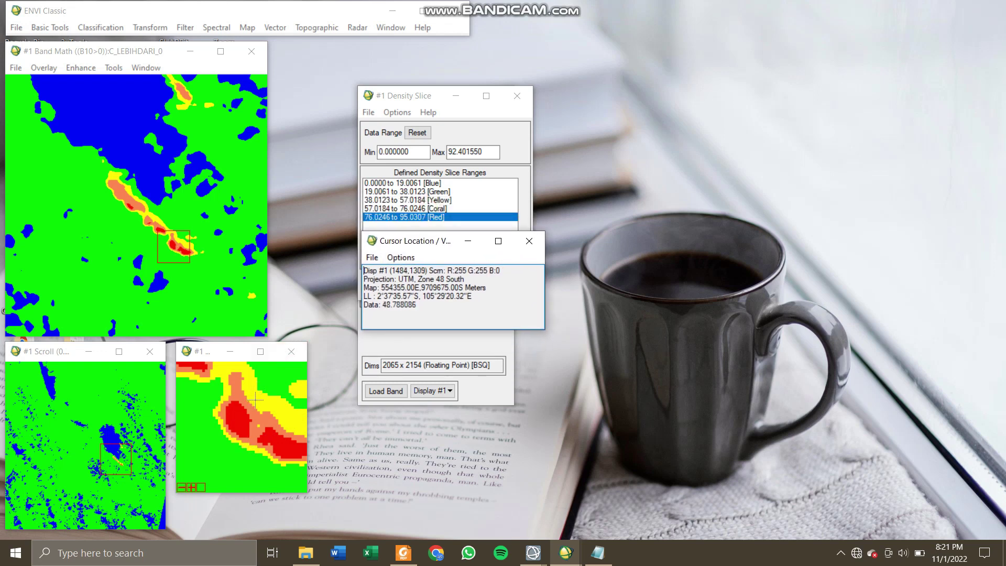